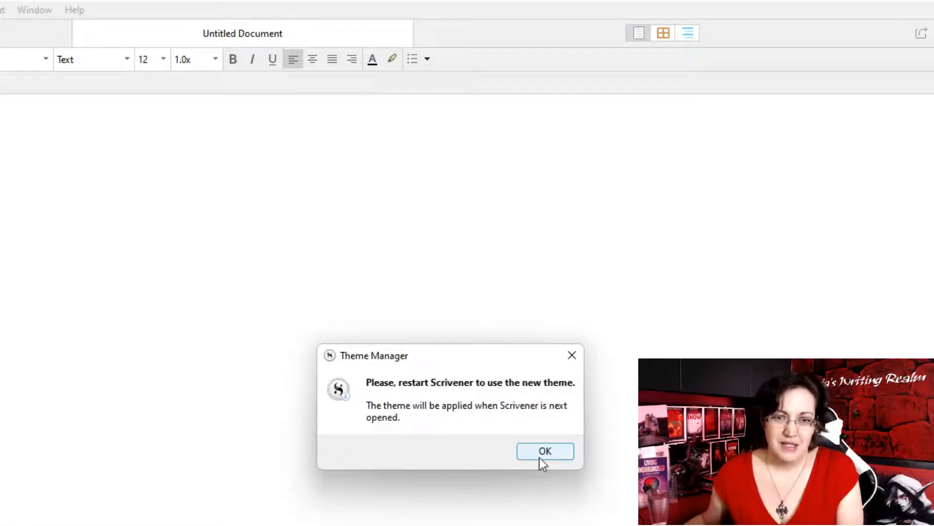
Acknowledge the theme notice, then close and relaunch Scrivener to apply the new theme.
left_click(540, 457)
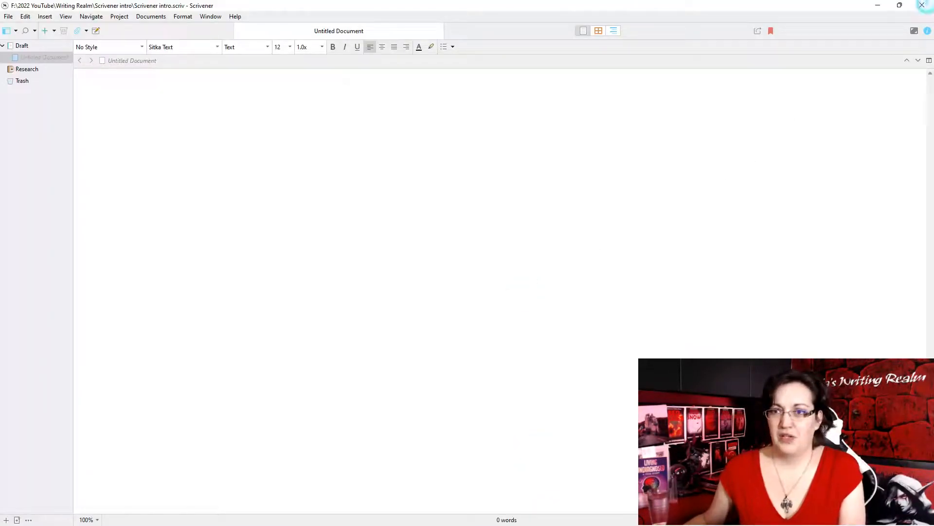
left_click(922, 6)
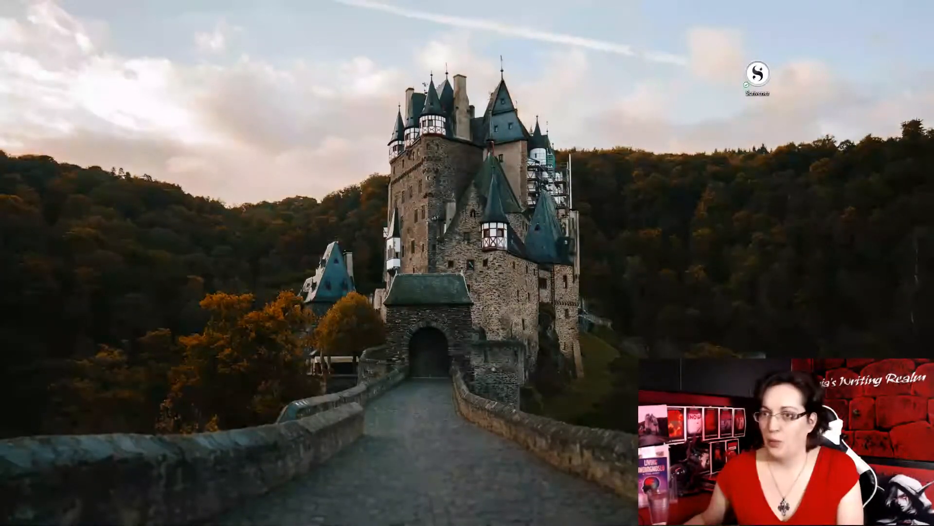
double_click(746, 72)
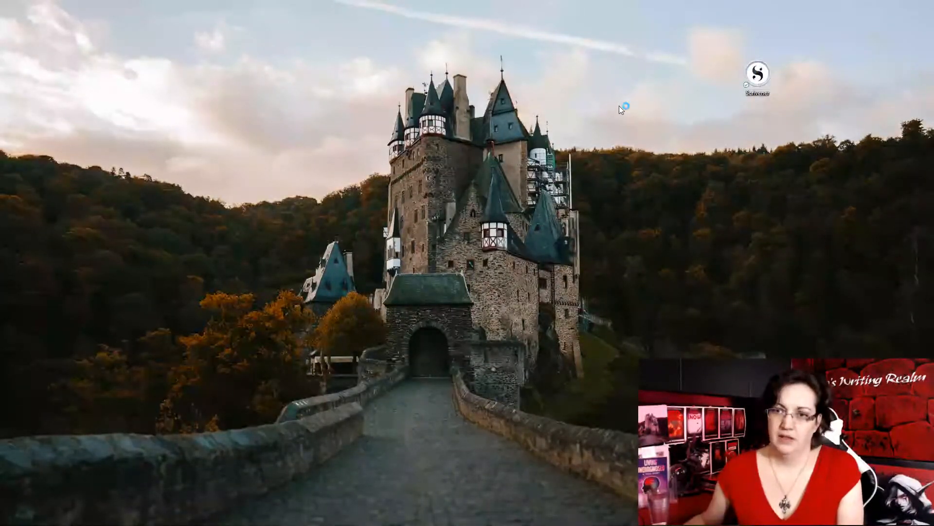
double_click(766, 70)
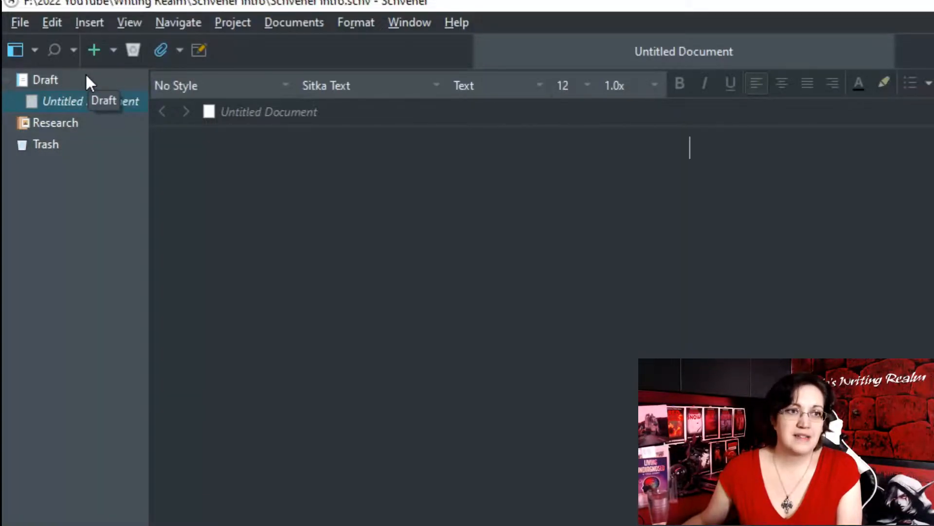
Add an untitled text document to the Draft, followed by a new folder named Front Matter.
left_click(98, 47)
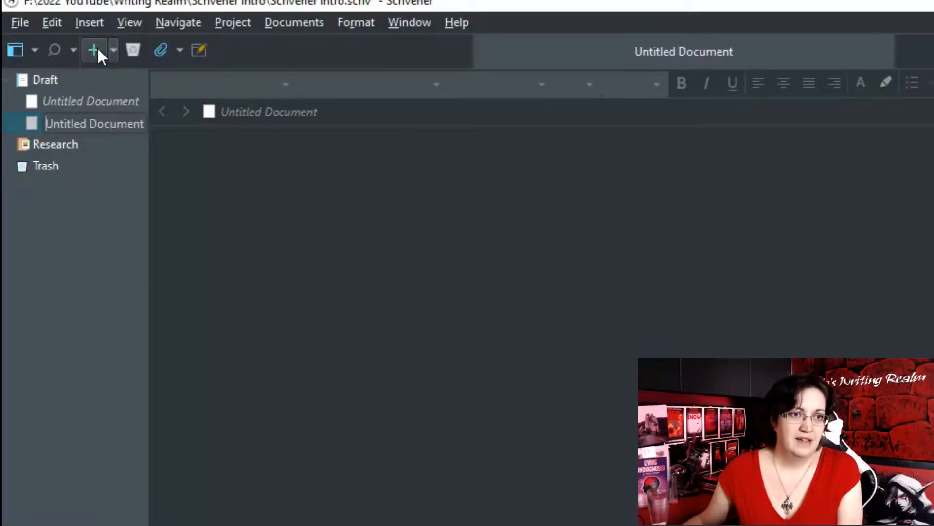
left_click(111, 46)
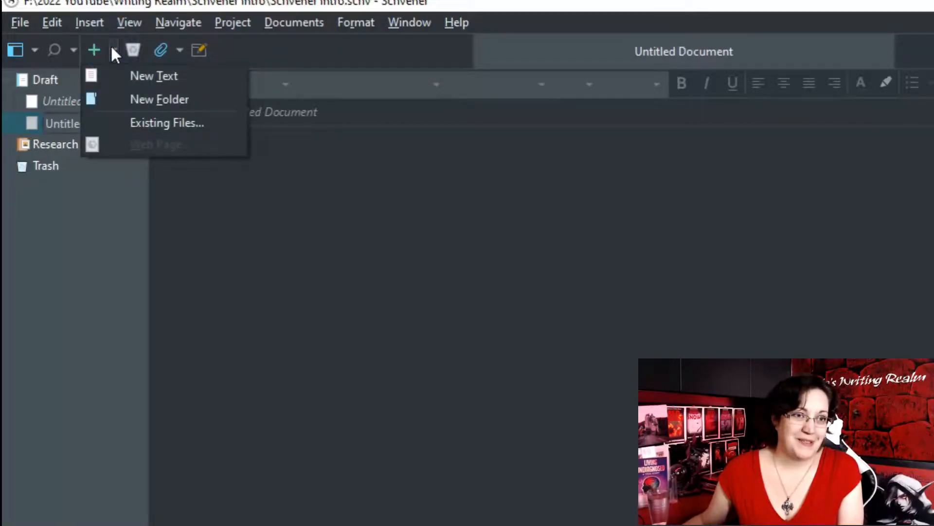
left_click(162, 103)
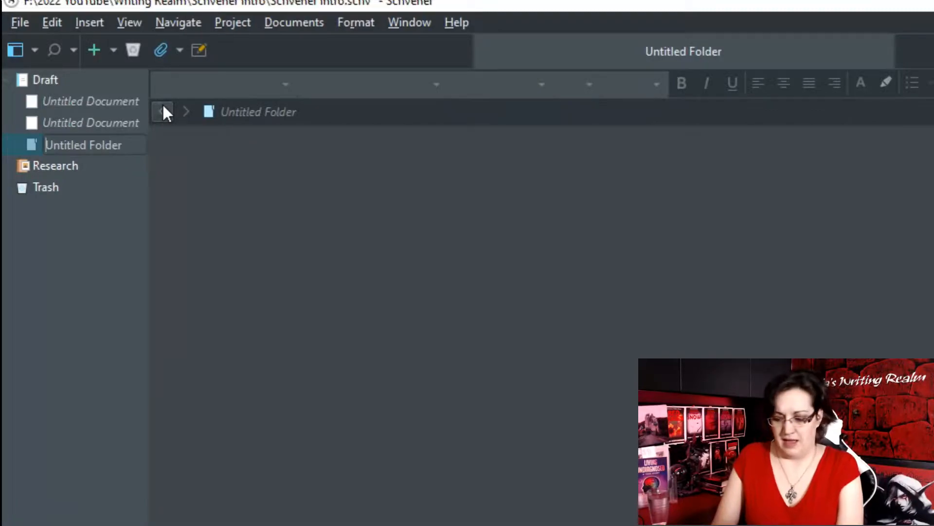
type("Front Mat")
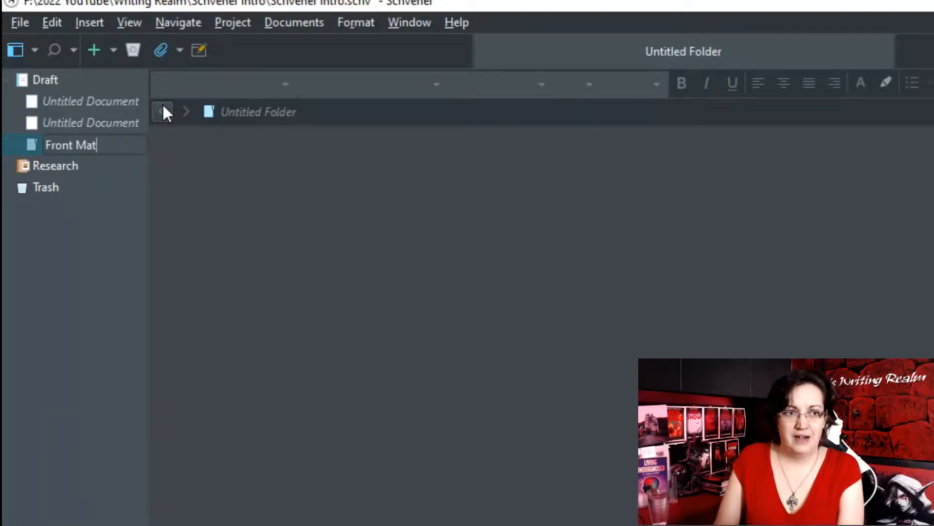
type("ter")
key("Return")
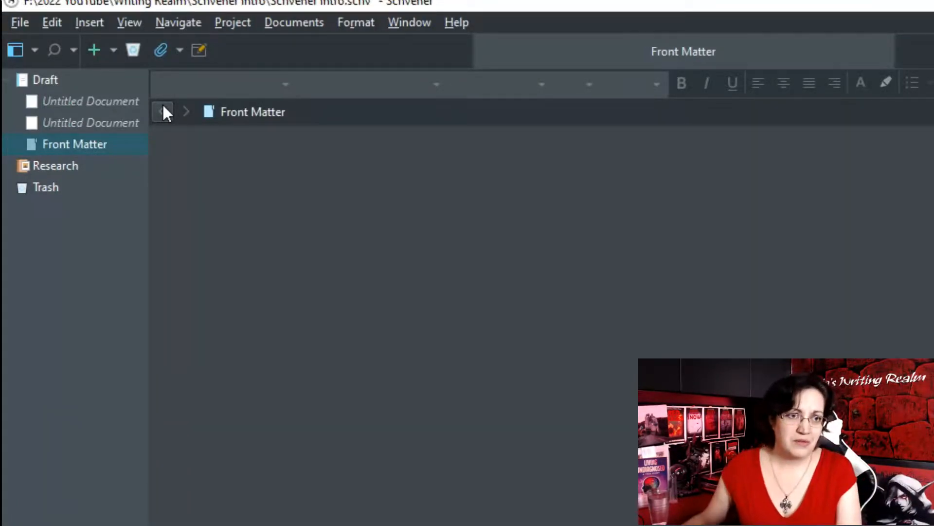
Add a folder named Back Matter directly under the Draft, at the same level as Front Matter.
left_click(115, 51)
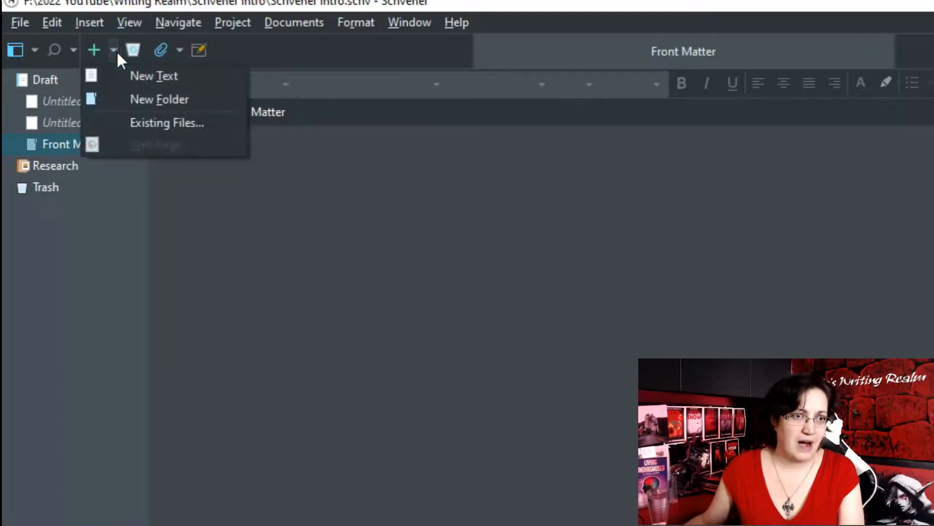
left_click(47, 148)
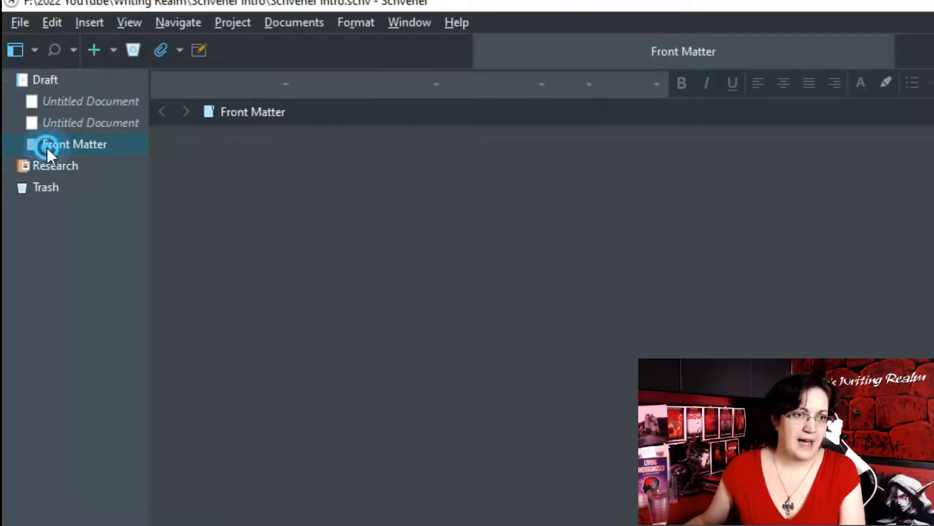
left_click(58, 79)
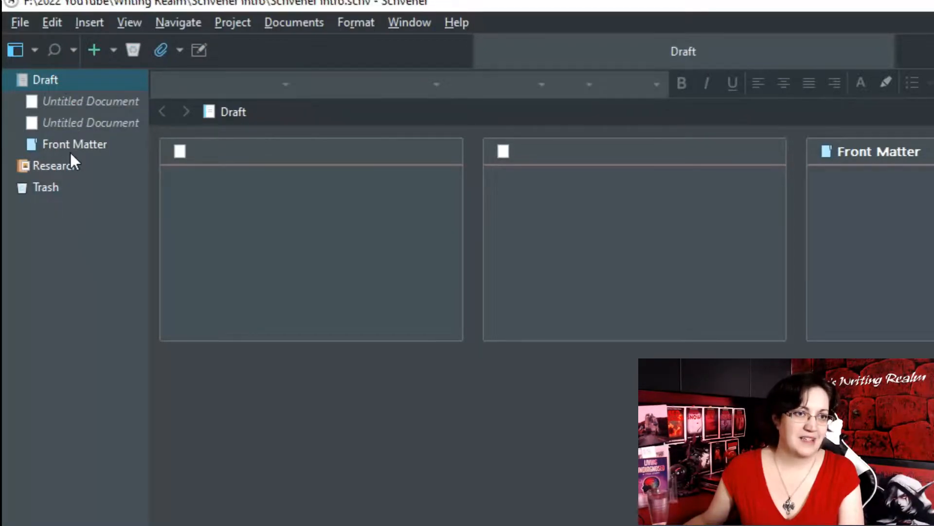
left_click(113, 50)
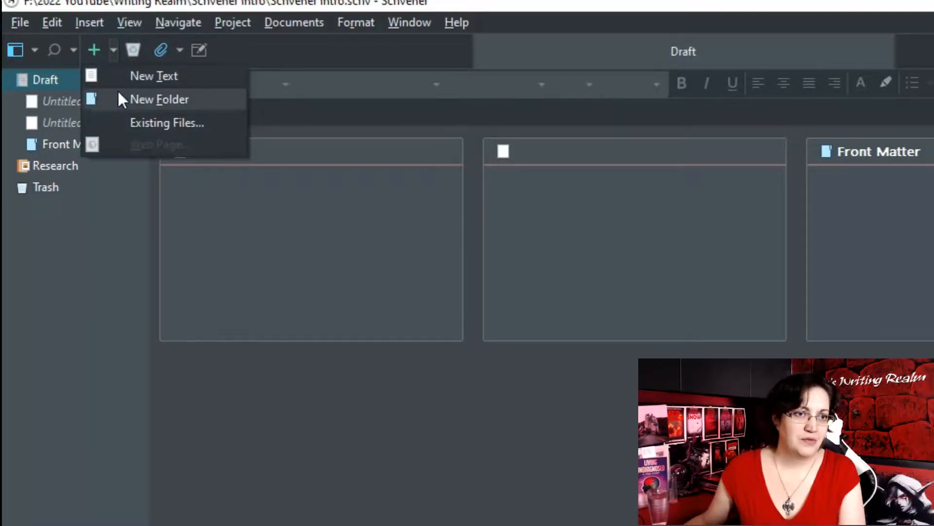
left_click(118, 97)
type("B")
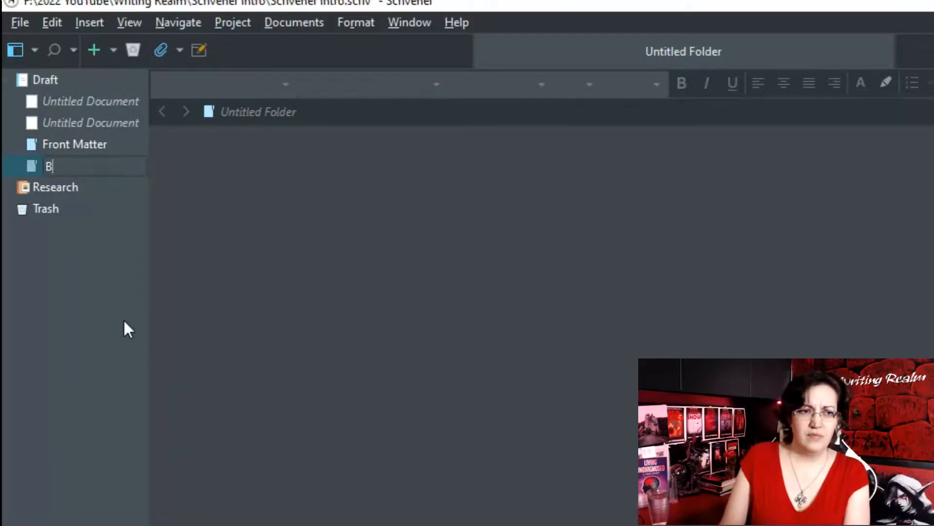
type("ack Matter")
key("Return")
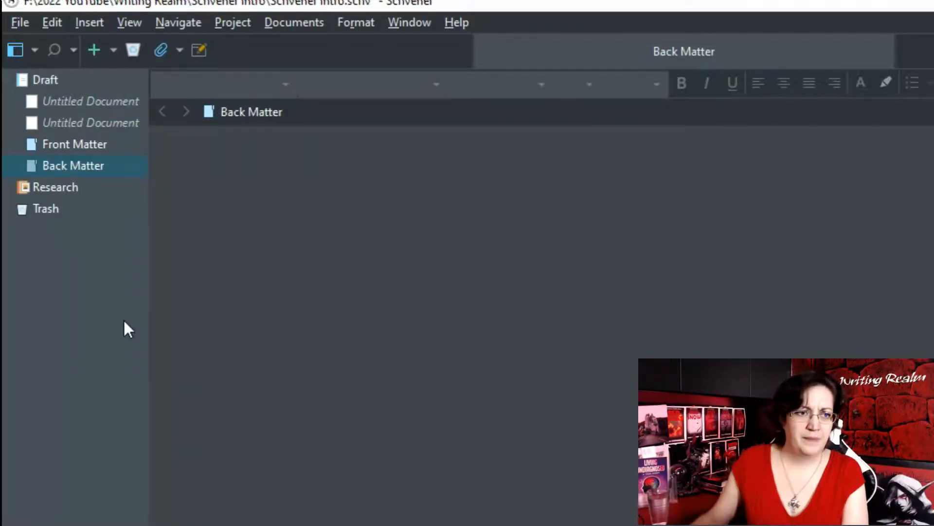
Add a folder named Part One to the Draft and place it between Front Matter and Back Matter.
left_click(59, 80)
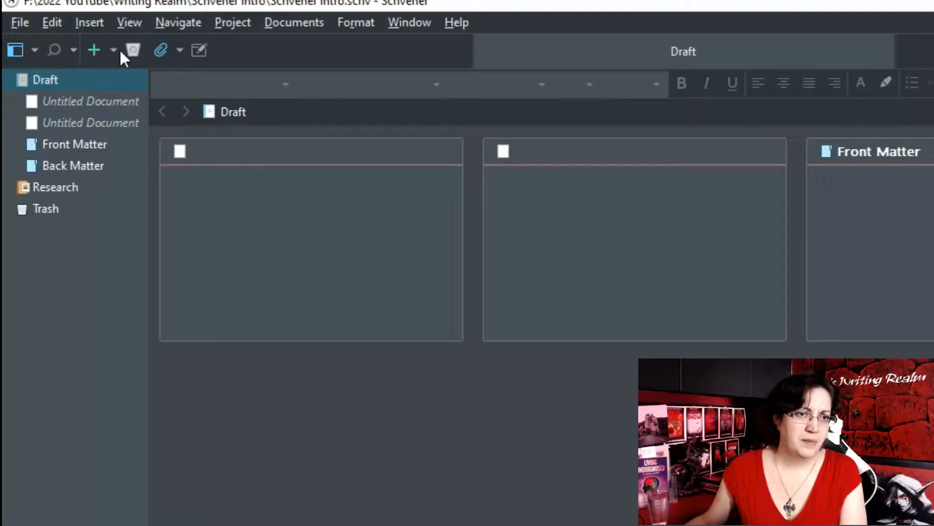
left_click(112, 50)
left_click(122, 92)
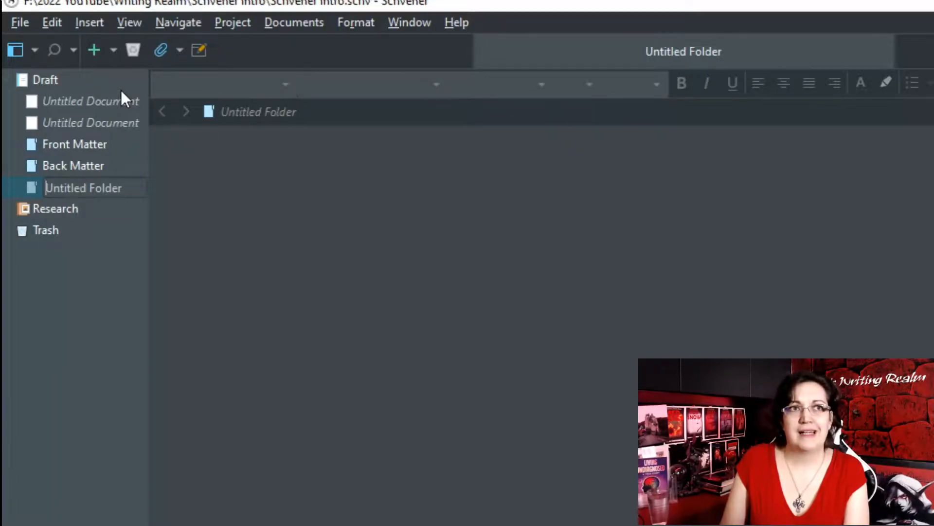
type("Part One")
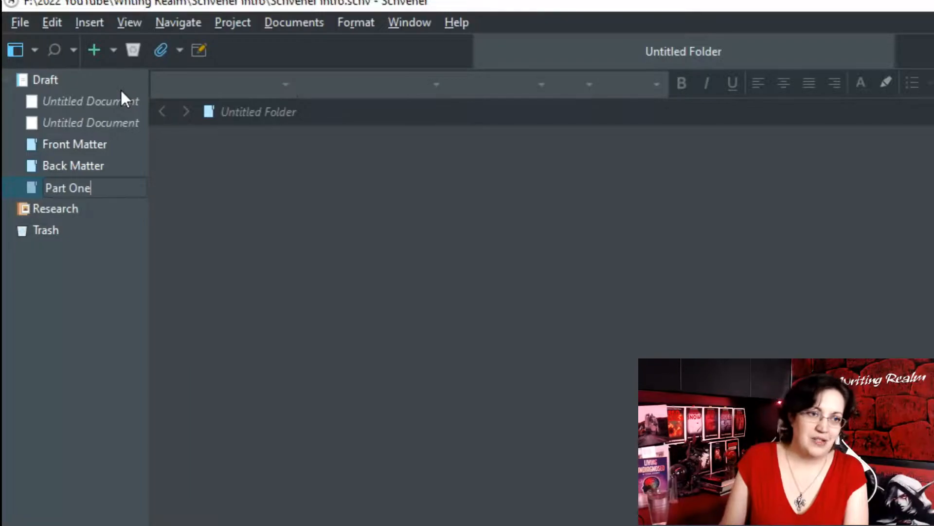
key("Return")
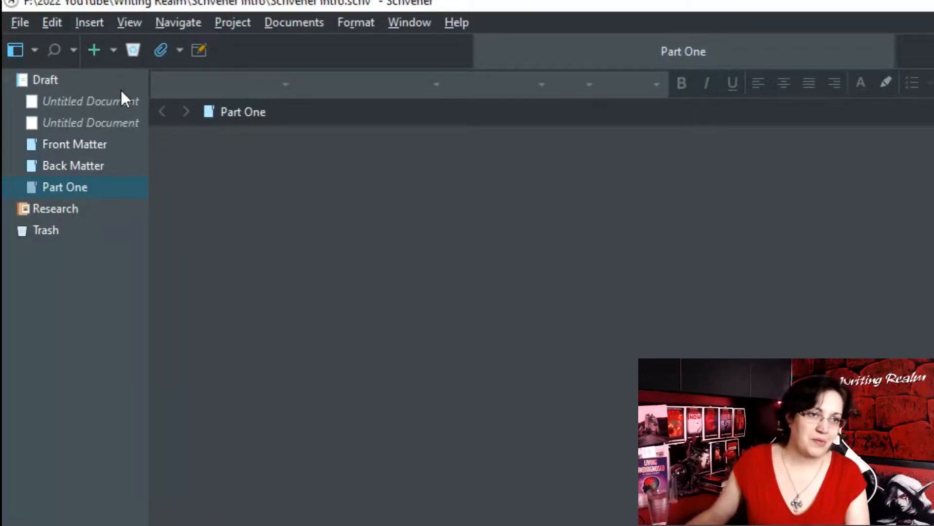
left_click_drag(78, 188, 59, 156)
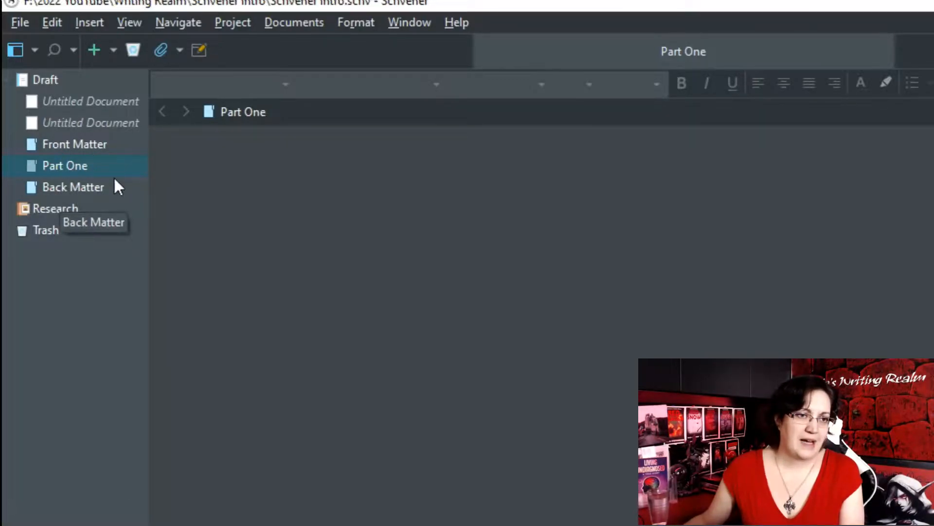
Add a folder named Character Sheets directly under the Draft.
left_click(65, 81)
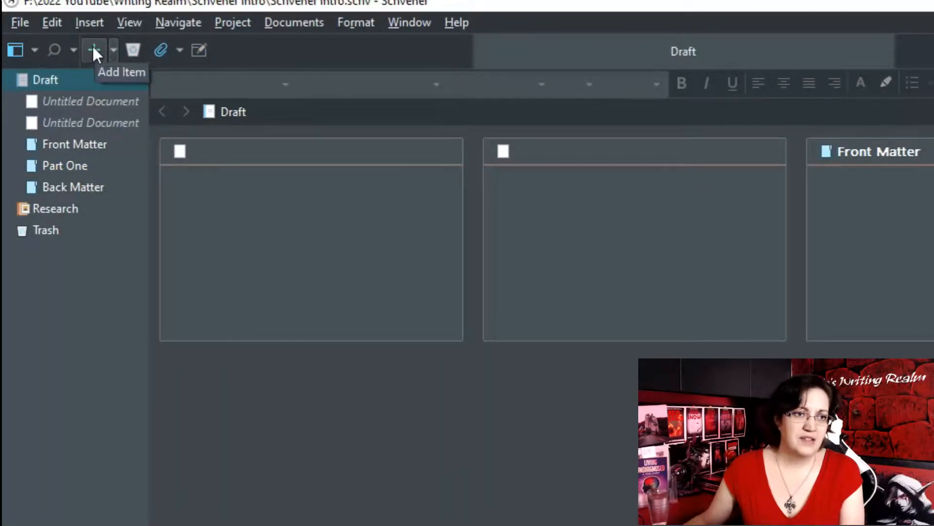
left_click(112, 50)
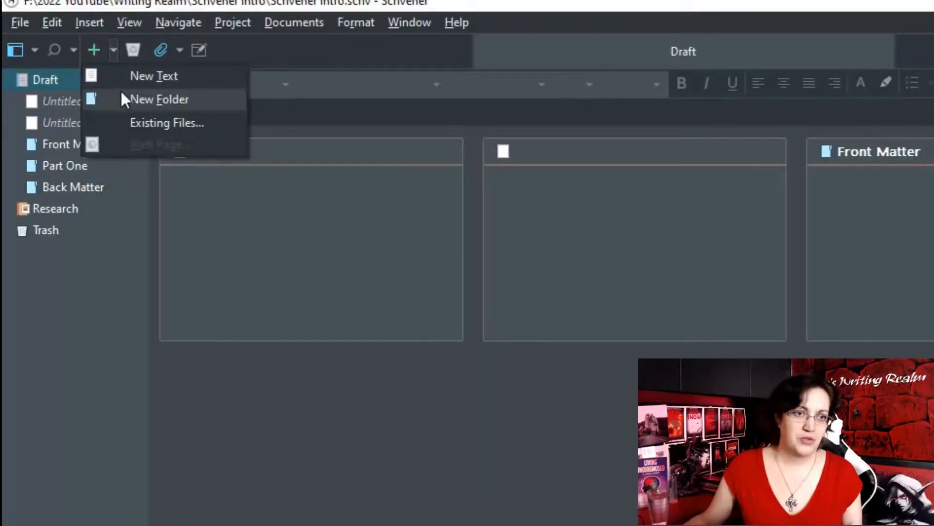
left_click(122, 97)
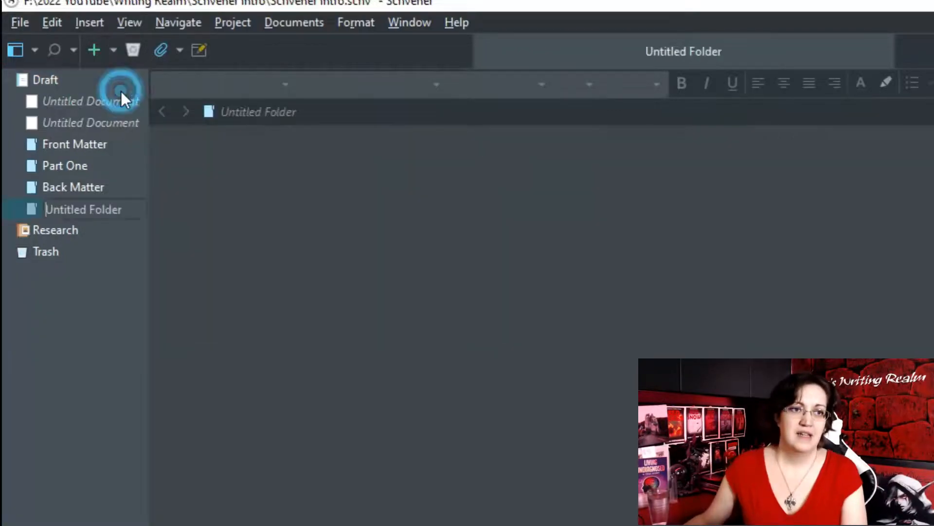
type("Character Sheets")
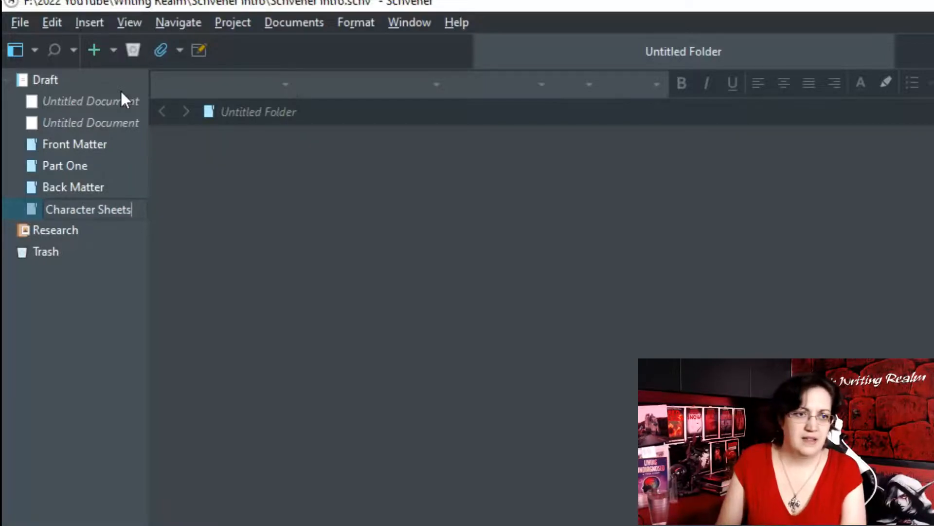
key("Return")
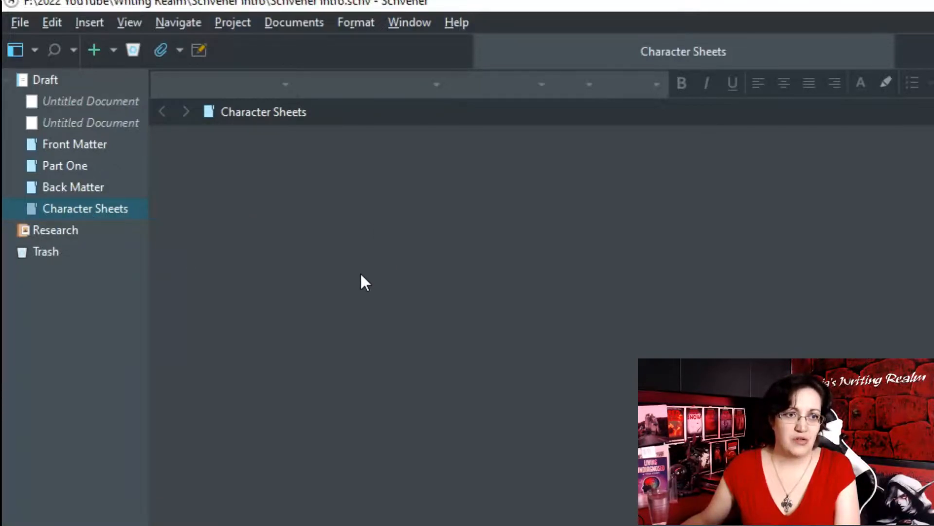
Add a text document inside the Character Sheets folder and title it with a character's first name.
left_click(113, 49)
left_click(72, 207)
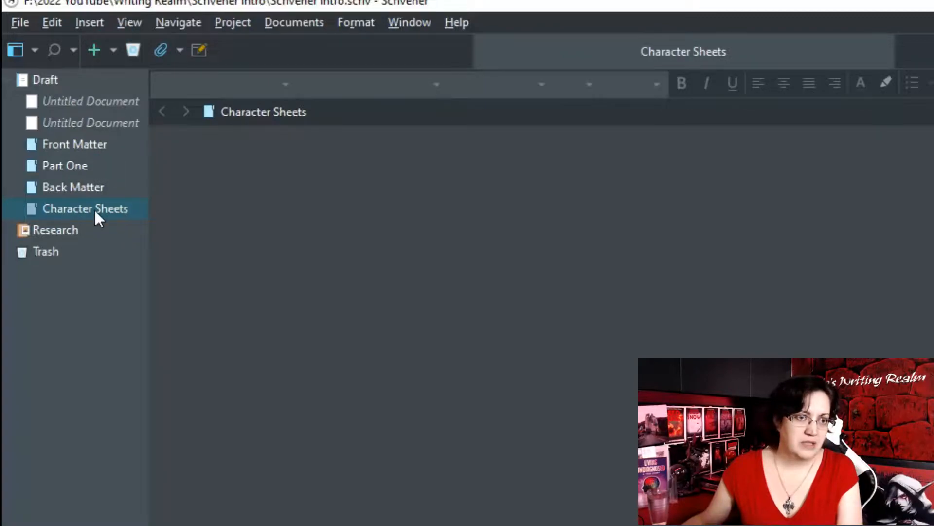
left_click(114, 50)
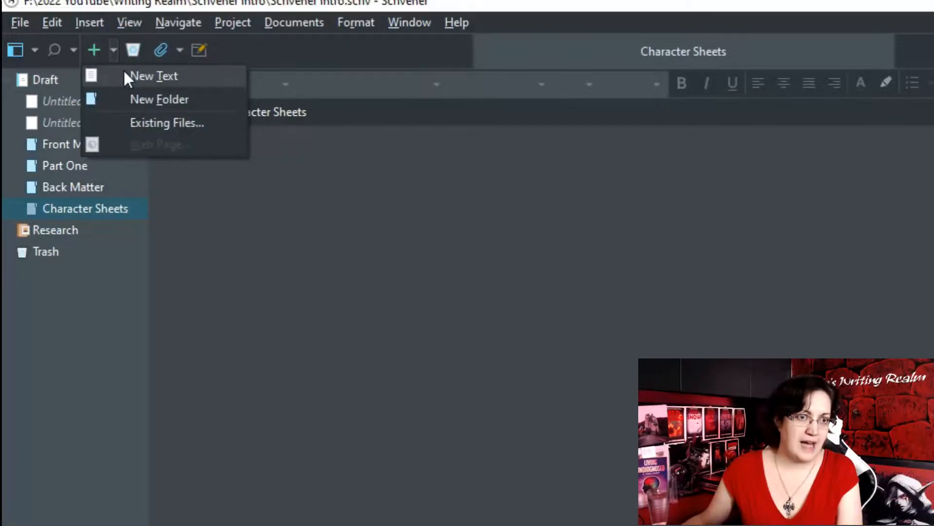
left_click(127, 75)
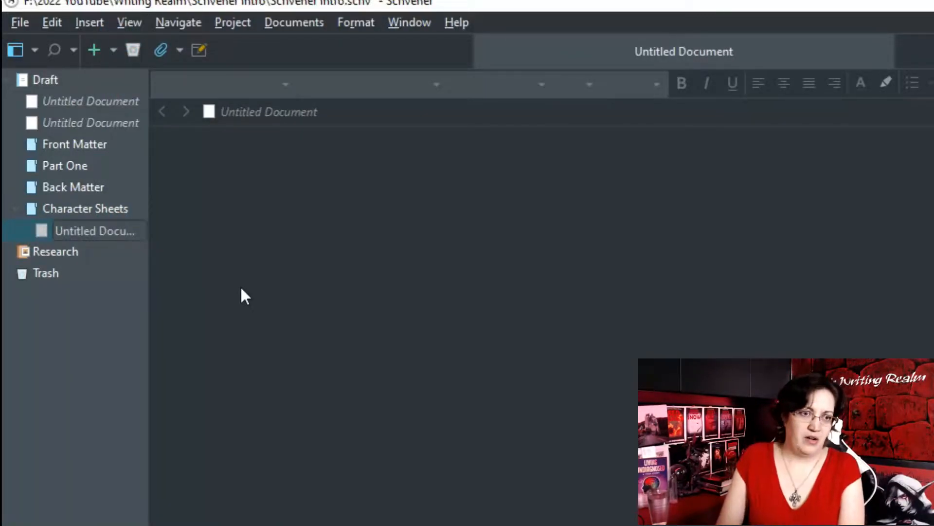
type("Bob")
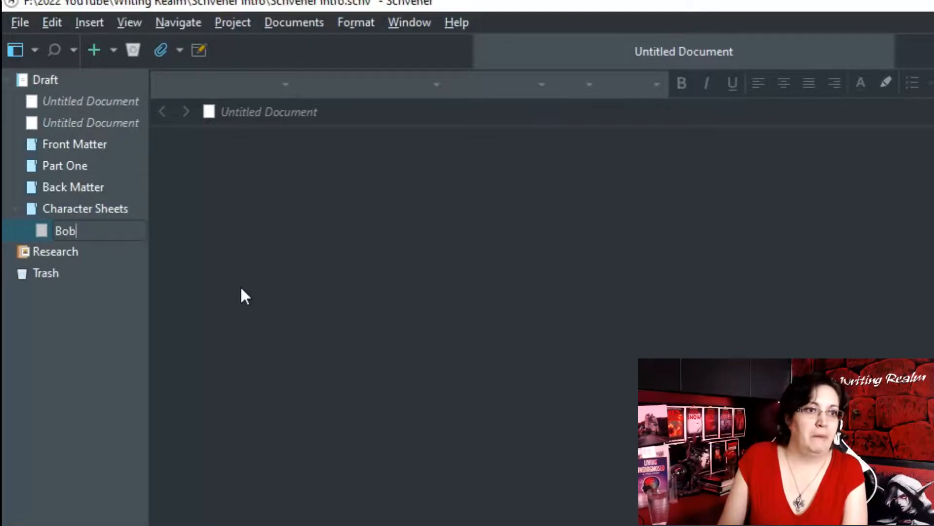
key("Return")
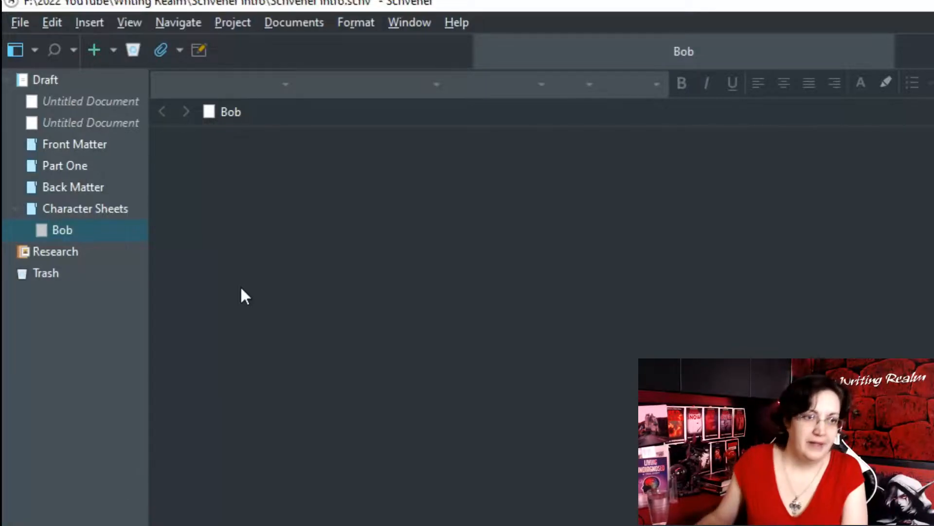
Add a second text document to the Character Sheets folder titled with another character's first name, then select the first character's document.
left_click(105, 208)
right_click(75, 207)
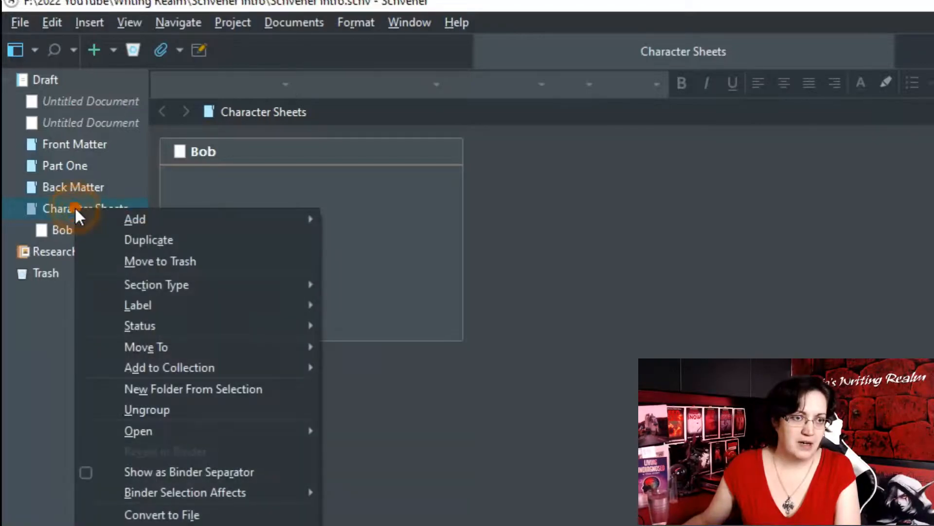
mouse_move(126, 220)
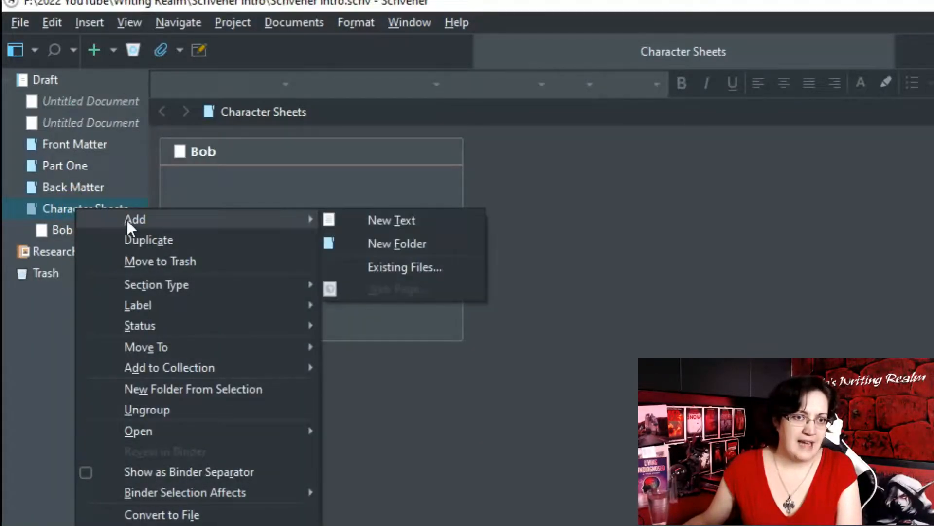
left_click(354, 221)
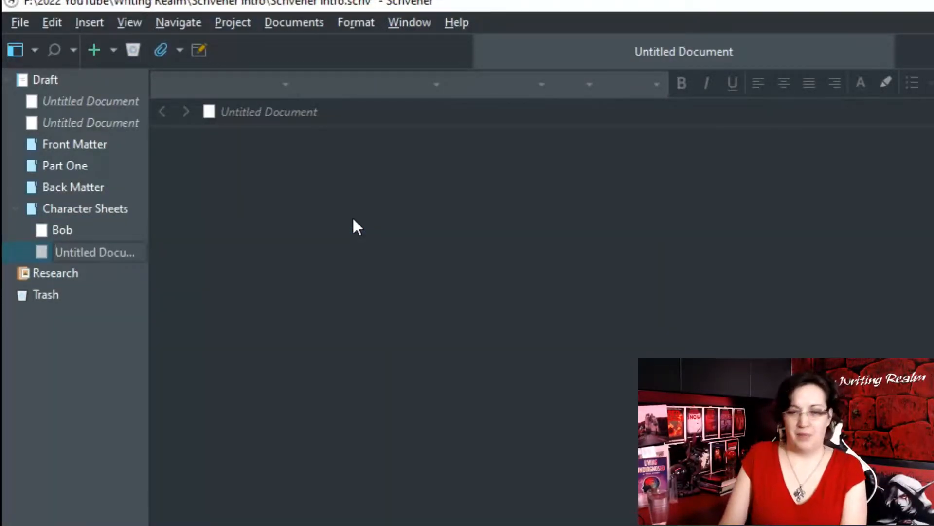
type("Sue")
key("Return")
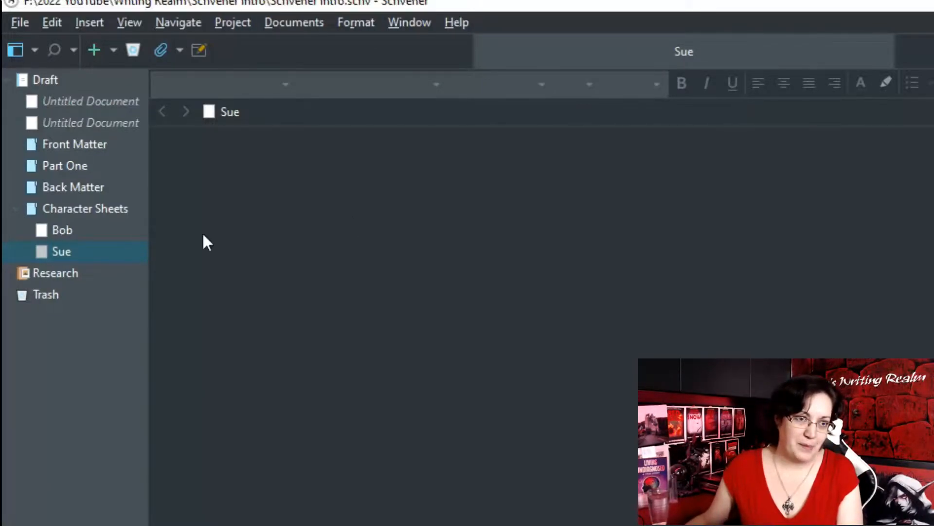
left_click(90, 227)
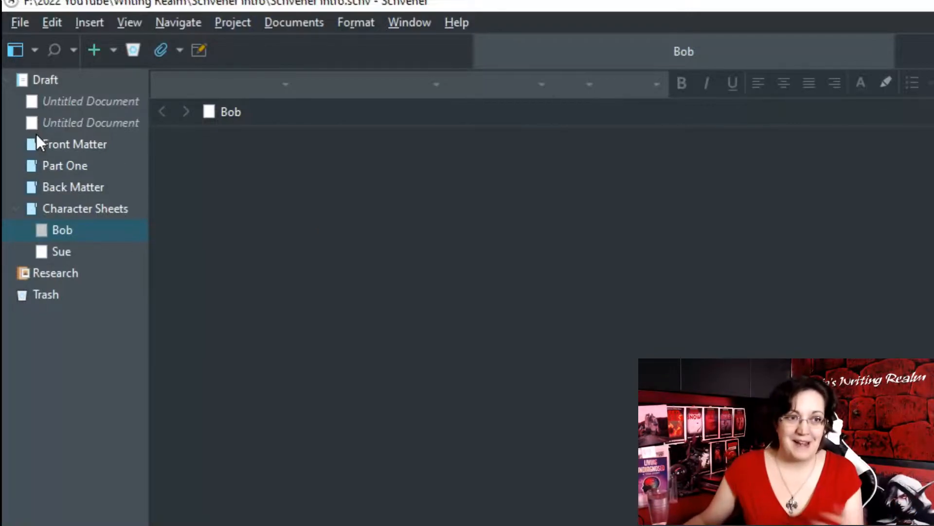
Rename the first untitled document in the Draft with the author's first name in capitals.
left_click(137, 100)
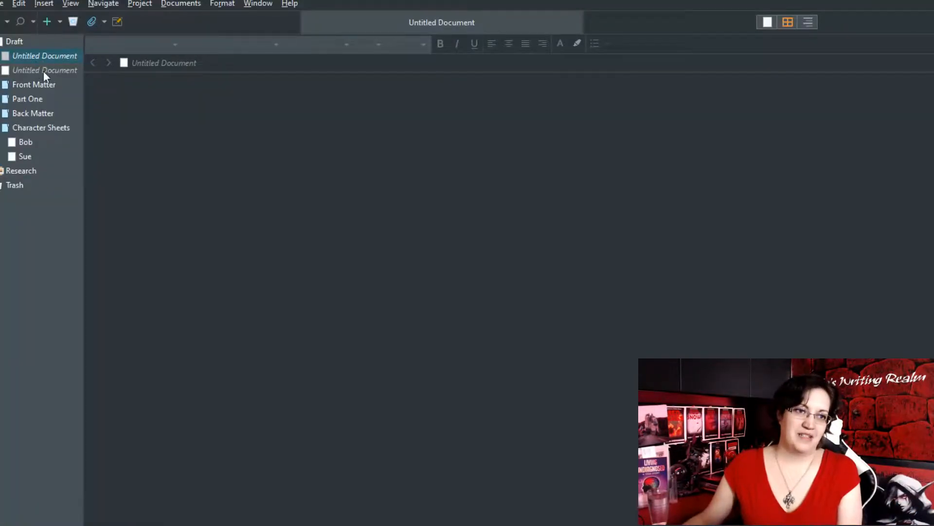
right_click(30, 55)
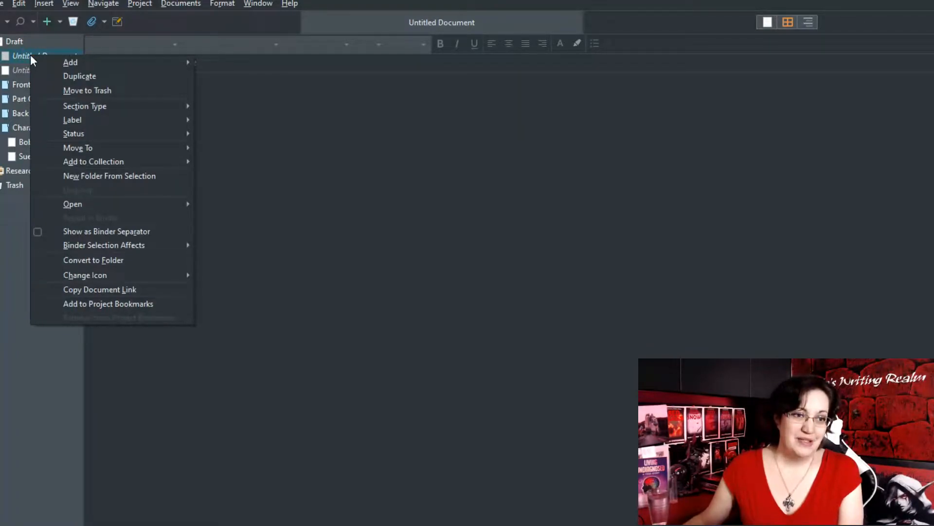
left_click(30, 55)
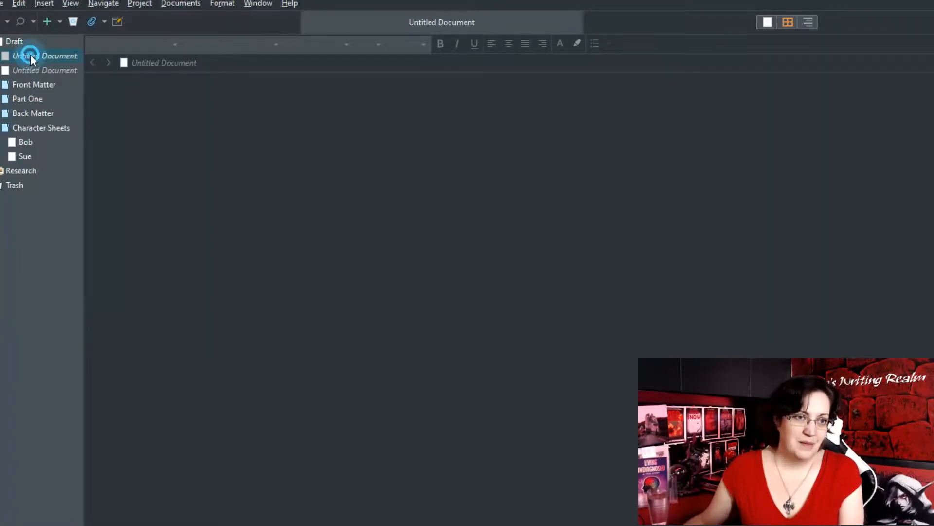
left_click(19, 56)
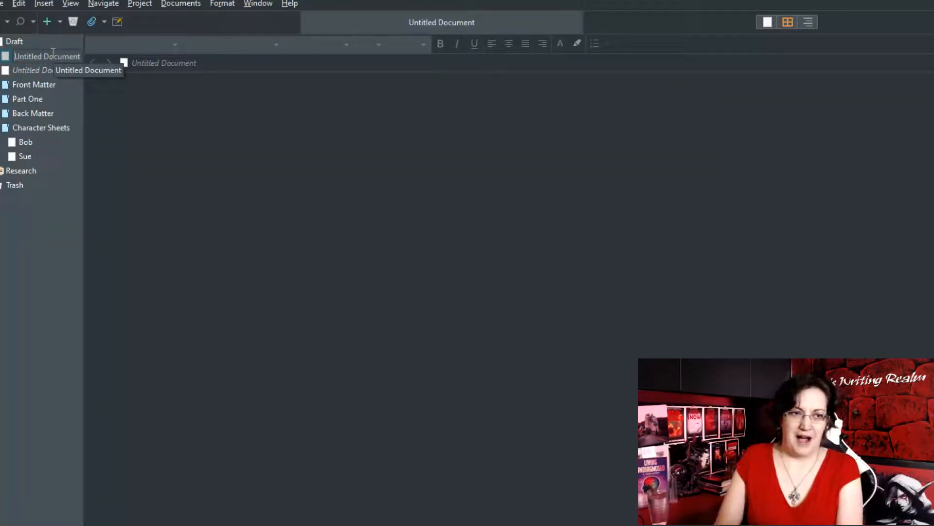
type("TANIA")
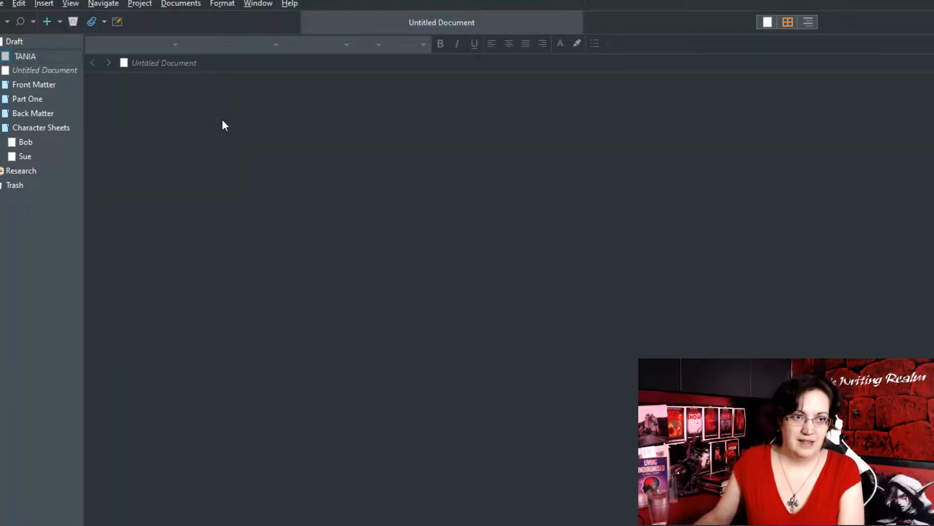
key("Return")
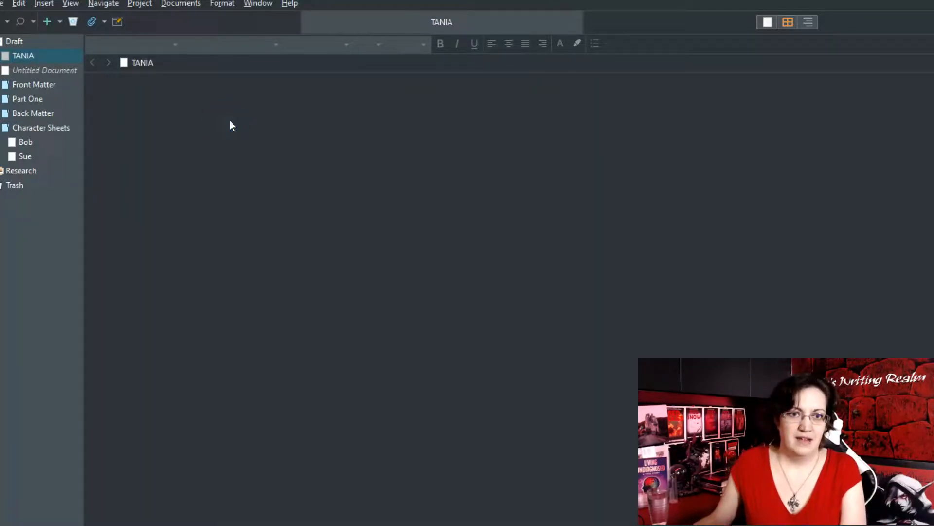
Write "DON'T FORGET TO MAKE SURE HE MEETS THE GIRL FIRST." in the document's body and begin a second line with "DON'T FORGET".
left_click(536, 99)
type("DON'T FORGET TO MAK")
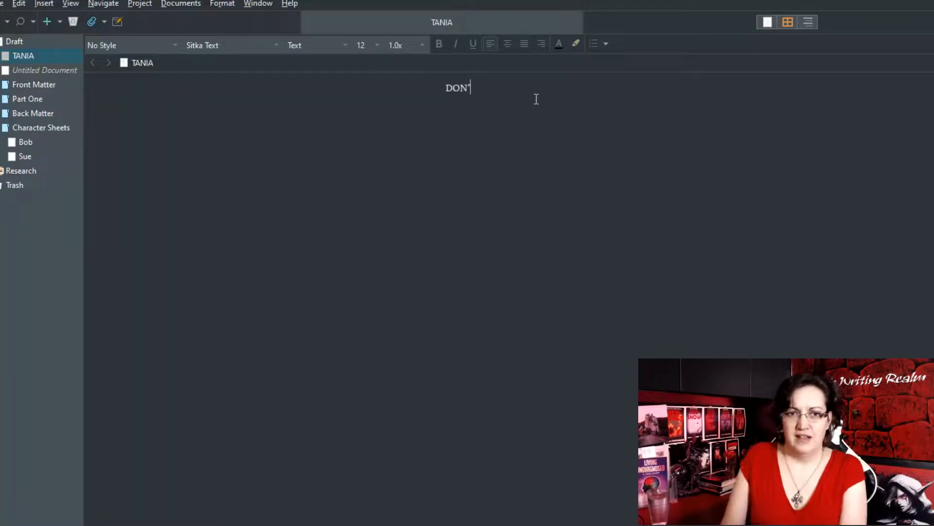
type("E SURE")
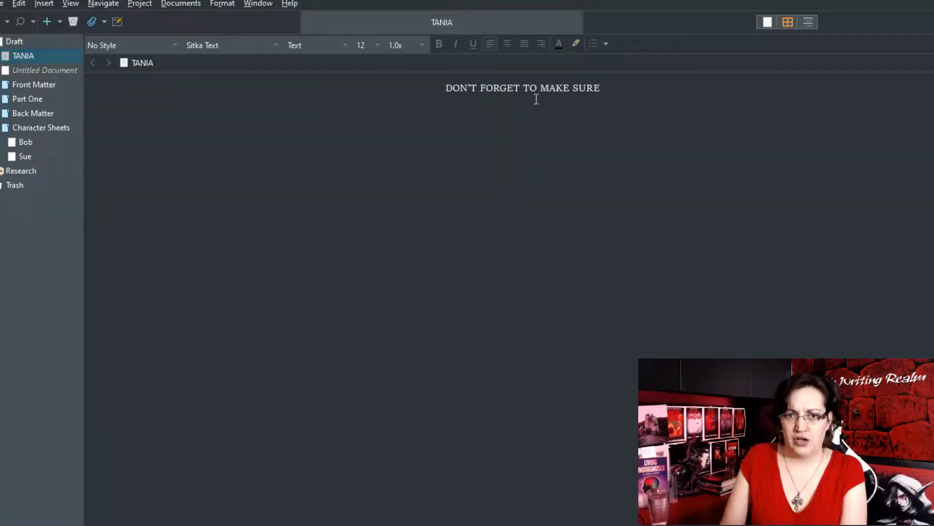
type(" HE MEETS THE GIRL ")
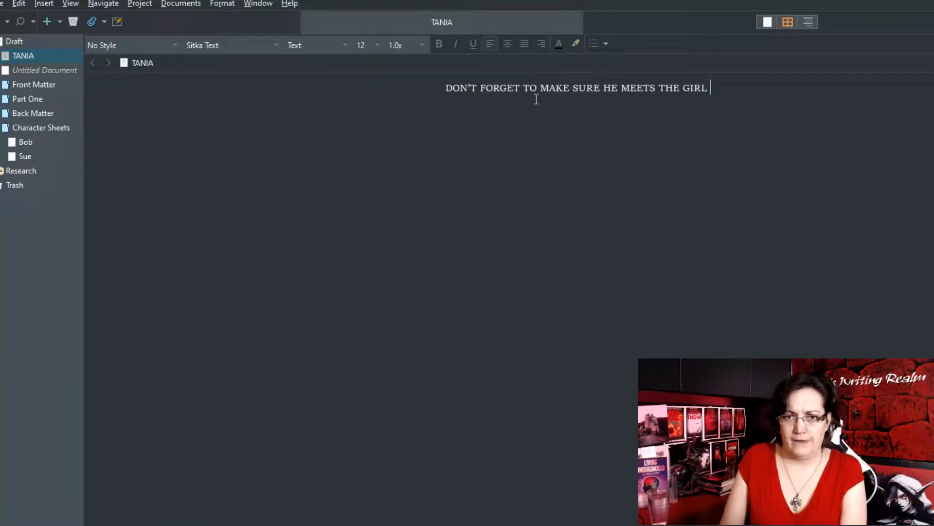
type("FIRSTDON'T FORGET THA")
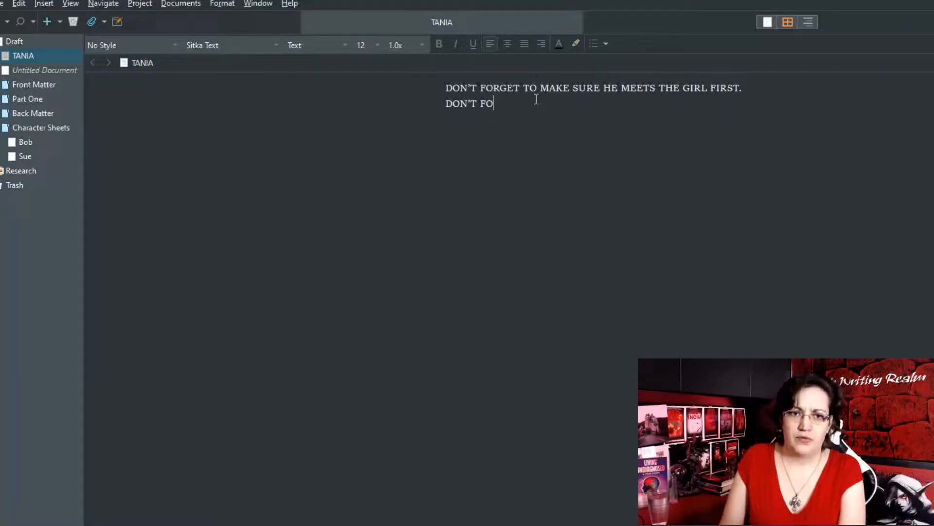
Complete the second reminder in capitals, saying that the first listed character has to learn to cast fire magic first.
type("T THAT")
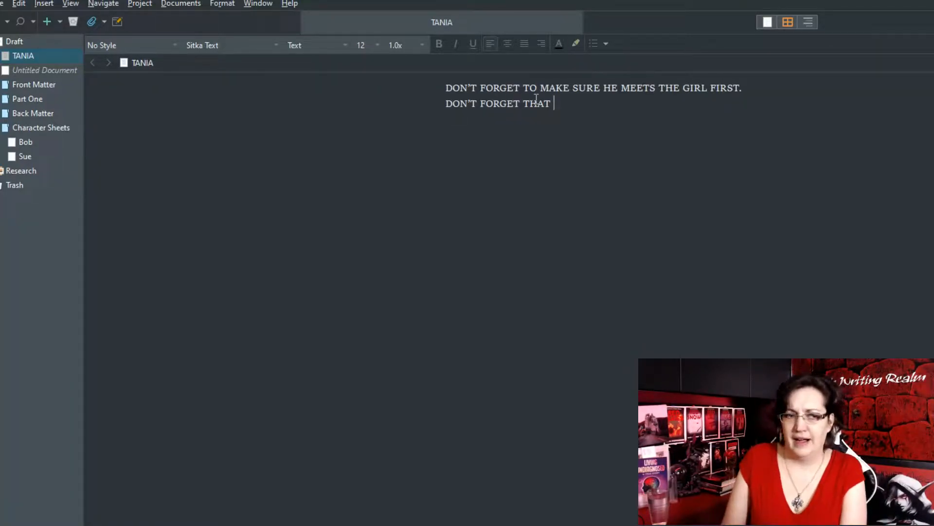
type(" BO")
key("BackSpace")
key("BackSpace")
type("B")
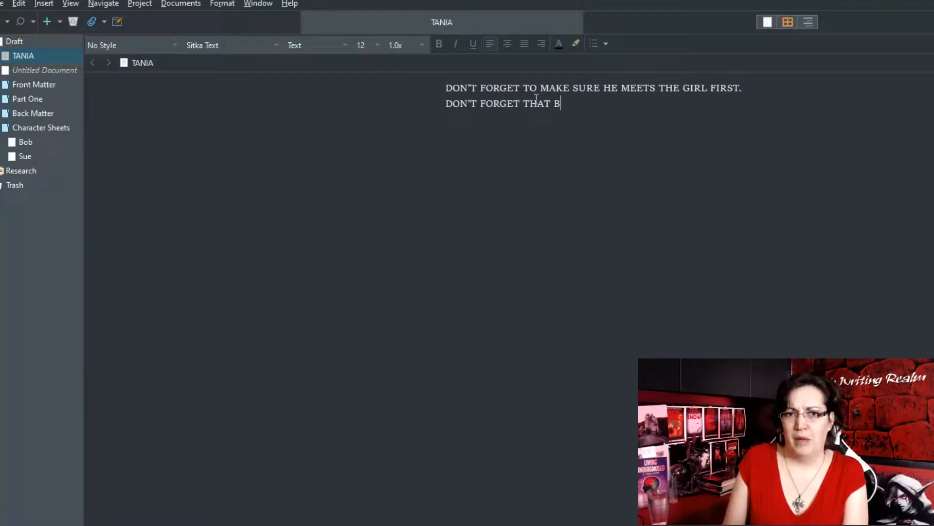
type("OB HAS TO LEARN TO CA")
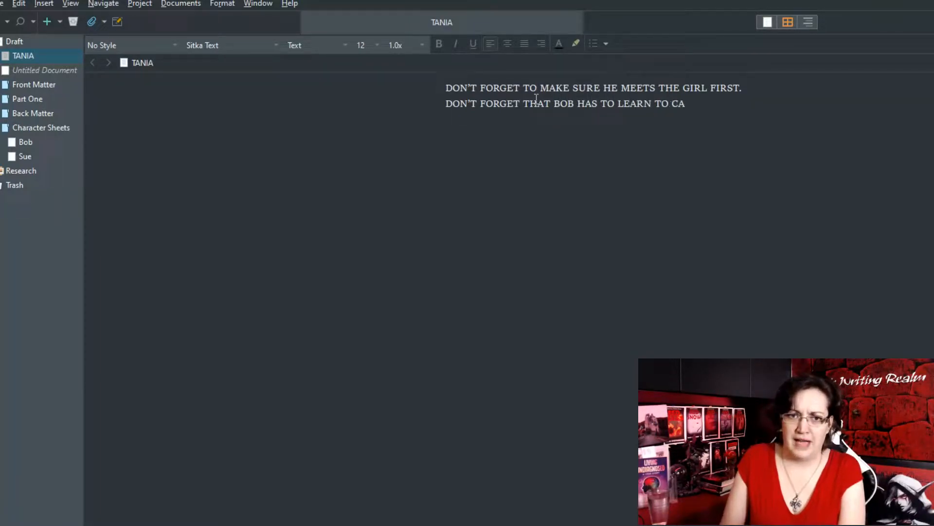
type("ST FIRE ")
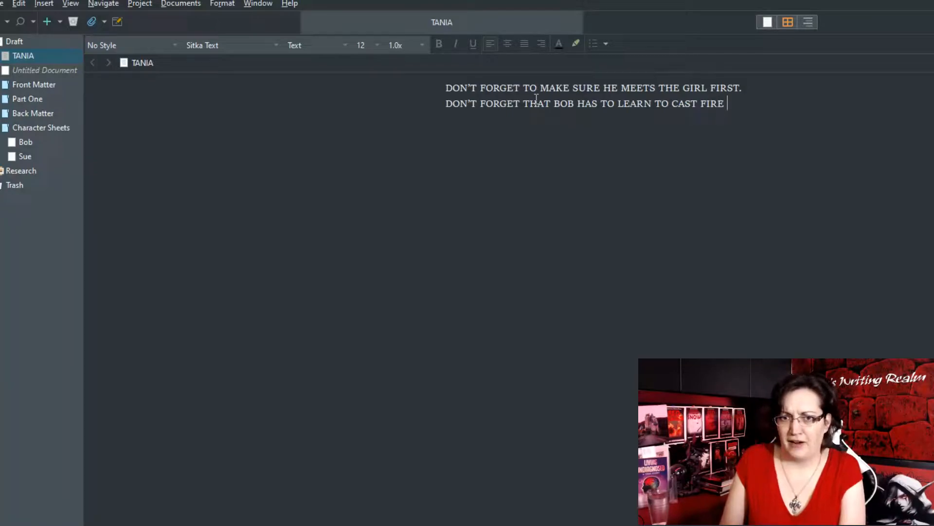
type("MAGIC FIRST.")
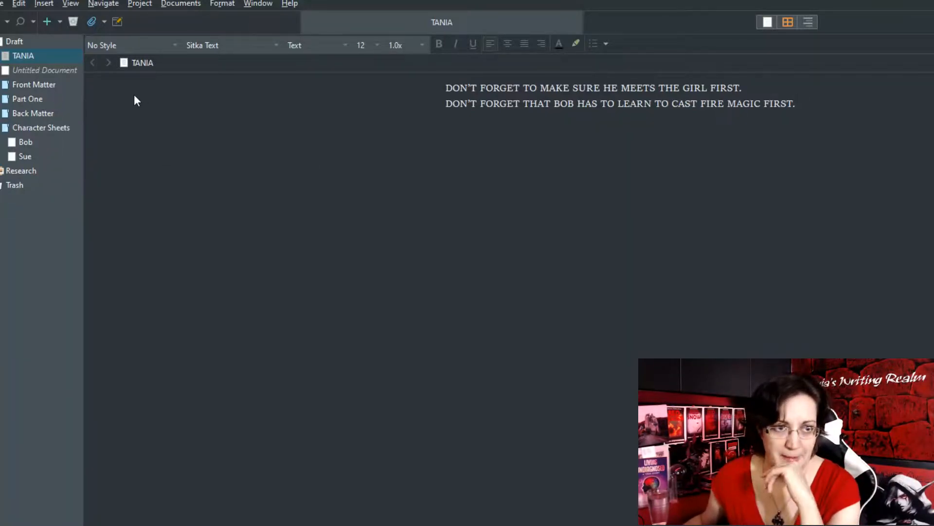
Add a text document inside the Front Matter folder and title it "Title Page".
left_click(37, 84)
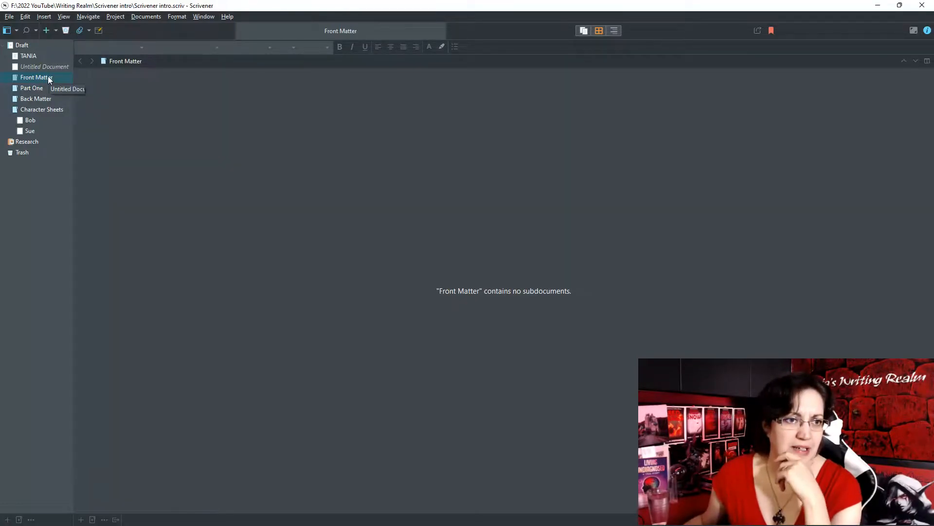
right_click(49, 80)
mouse_move(68, 82)
left_click(189, 82)
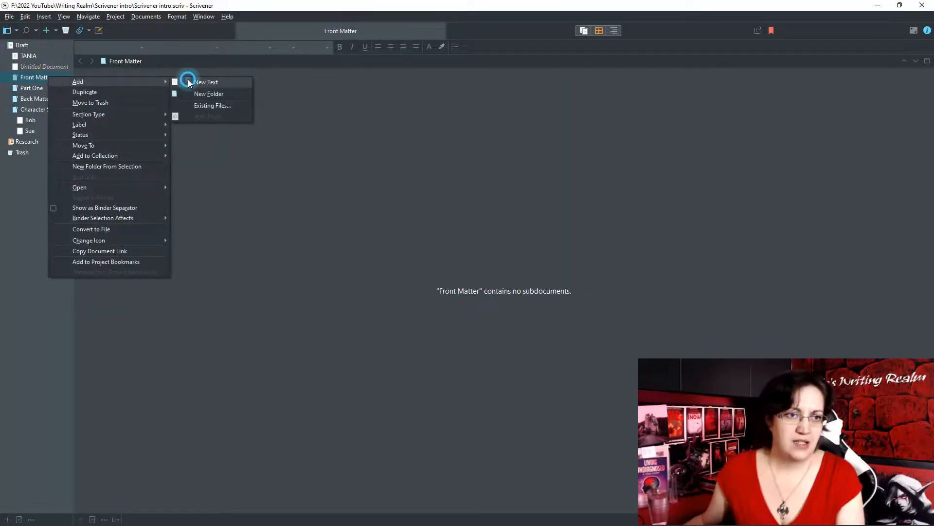
type("tITAL")
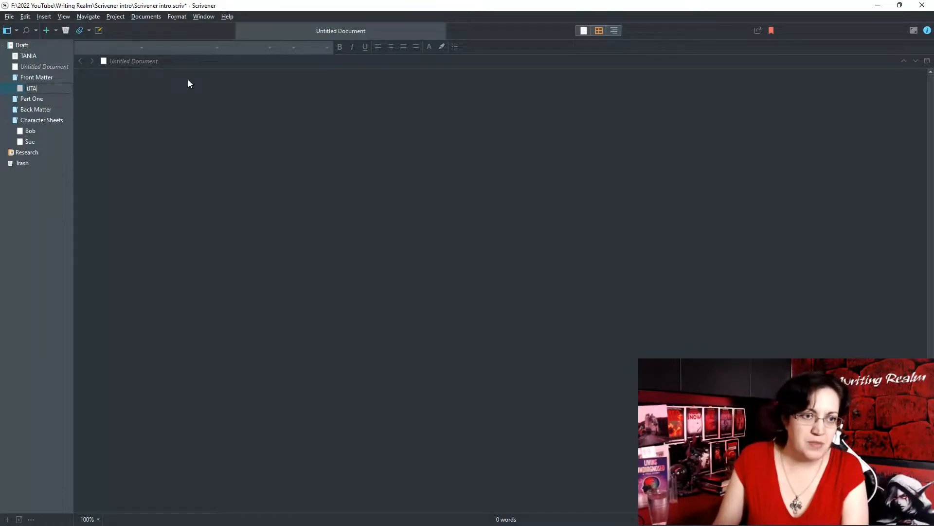
key("Escape")
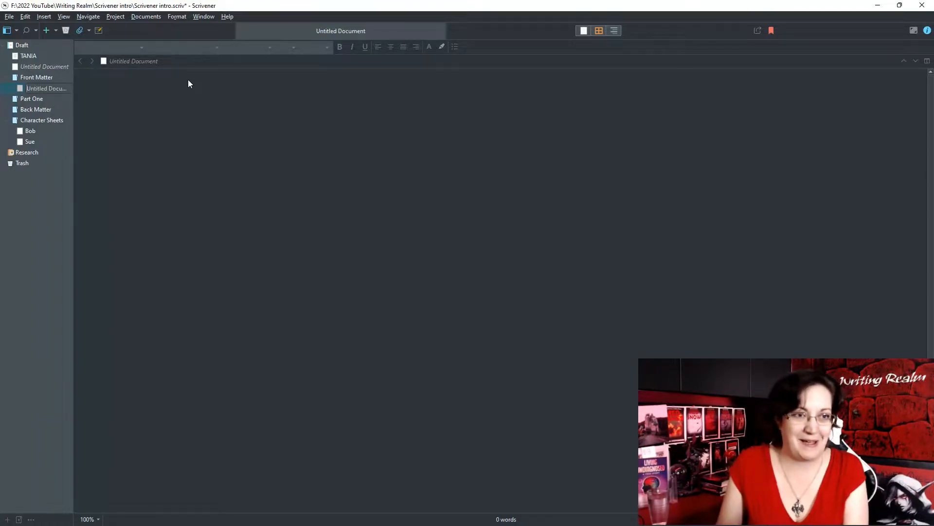
type("Ti")
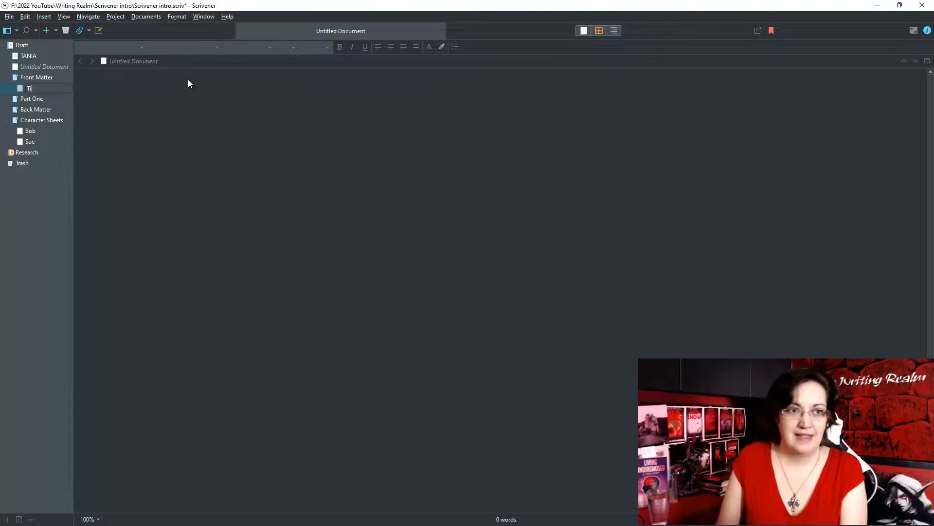
type("tle Page")
key("Return")
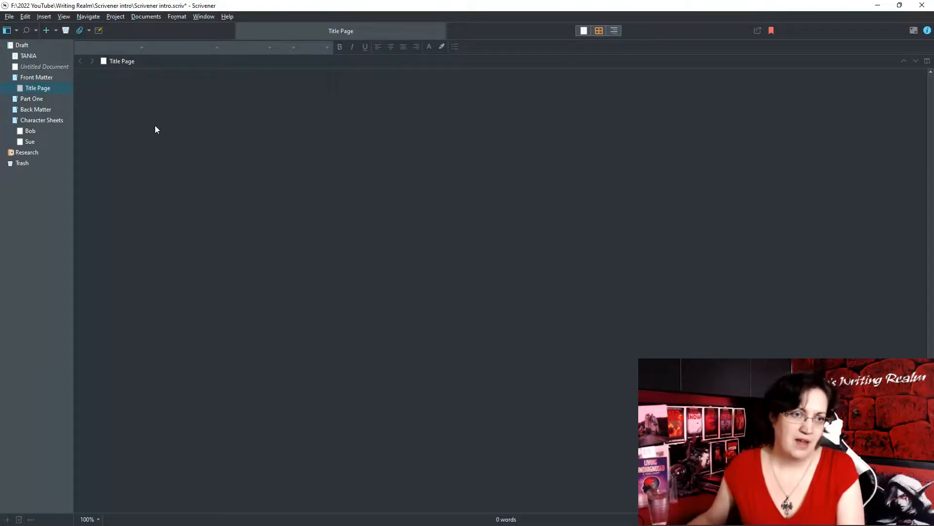
Add a second text document to the Front Matter folder and title it "Table of Contents".
left_click(49, 79)
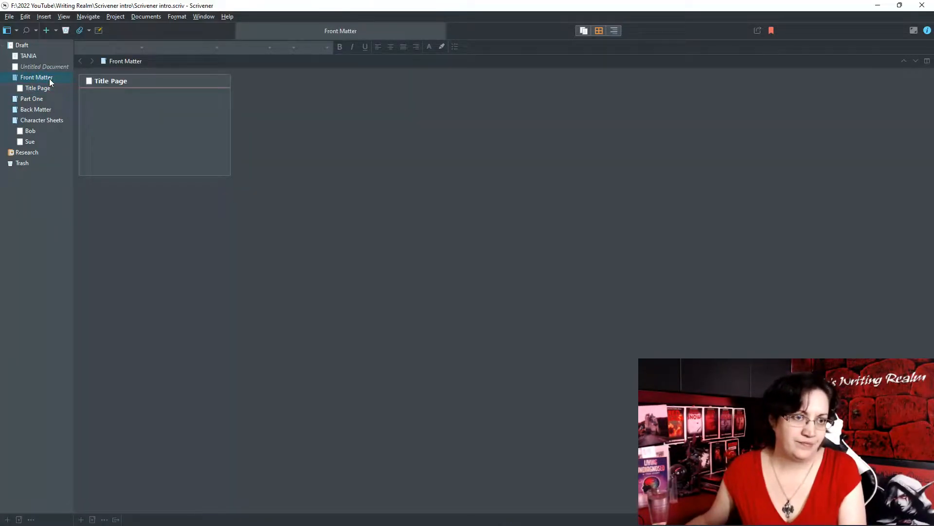
right_click(50, 80)
mouse_move(94, 84)
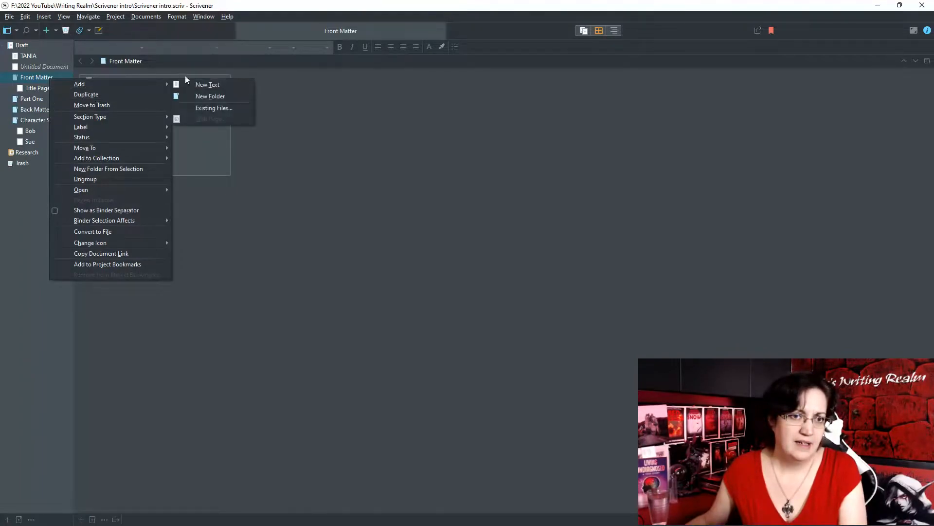
left_click(224, 83)
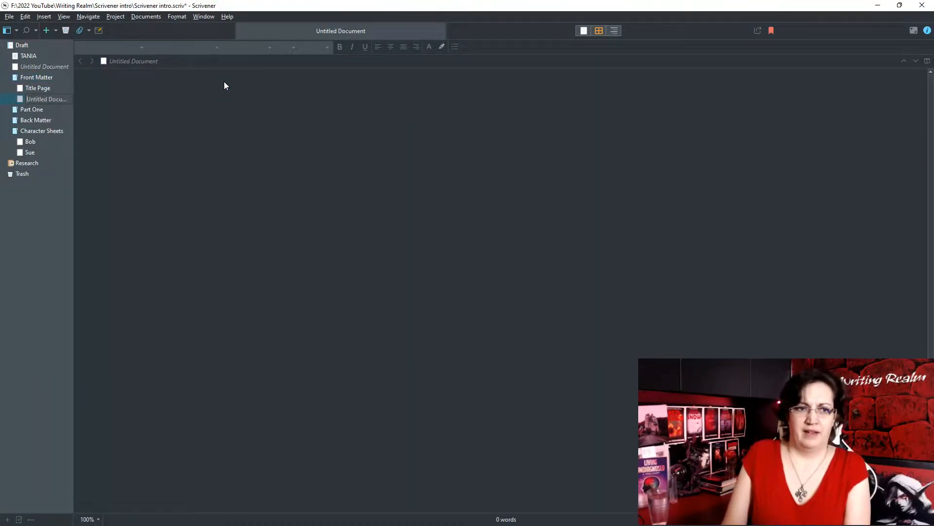
type("Talb")
type("e")
key("BackSpace")
key("BackSpace")
key("BackSpace")
type("ble of Contents")
key("Return")
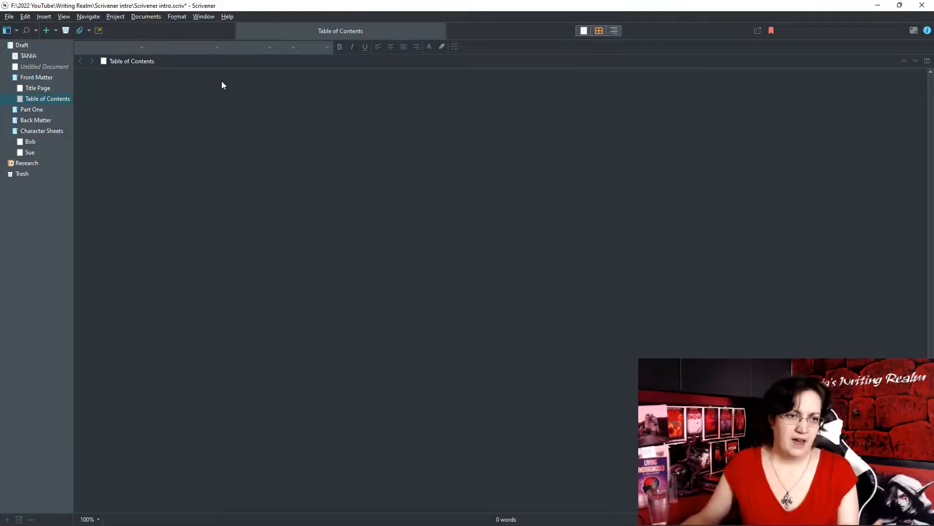
left_click(32, 109)
right_click(48, 106)
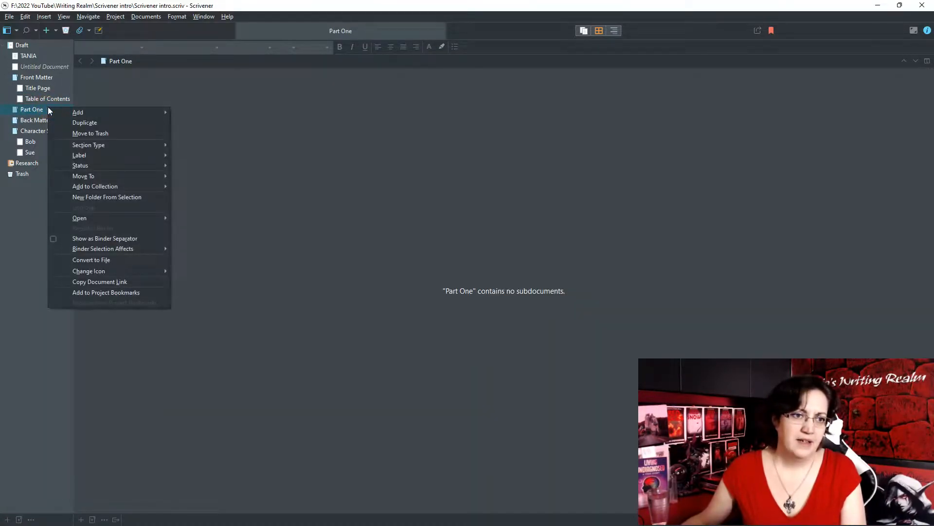
mouse_move(162, 113)
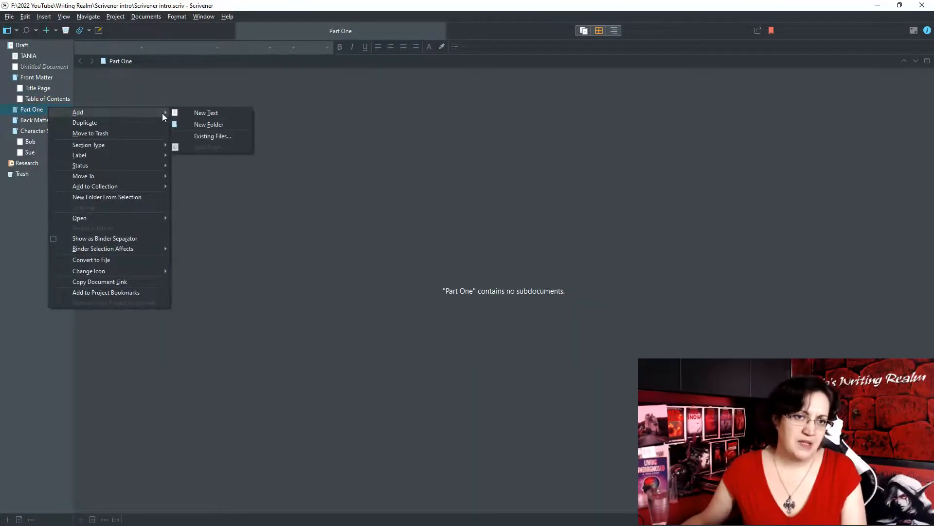
left_click(195, 113)
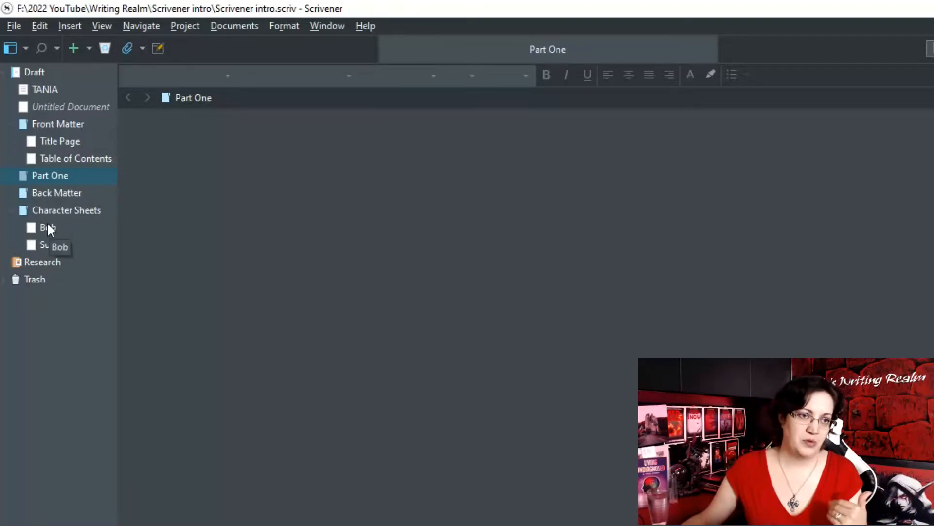
Add a text document inside the Part One folder and title it "Chapter 1".
right_click(68, 176)
mouse_move(88, 185)
left_click(286, 185)
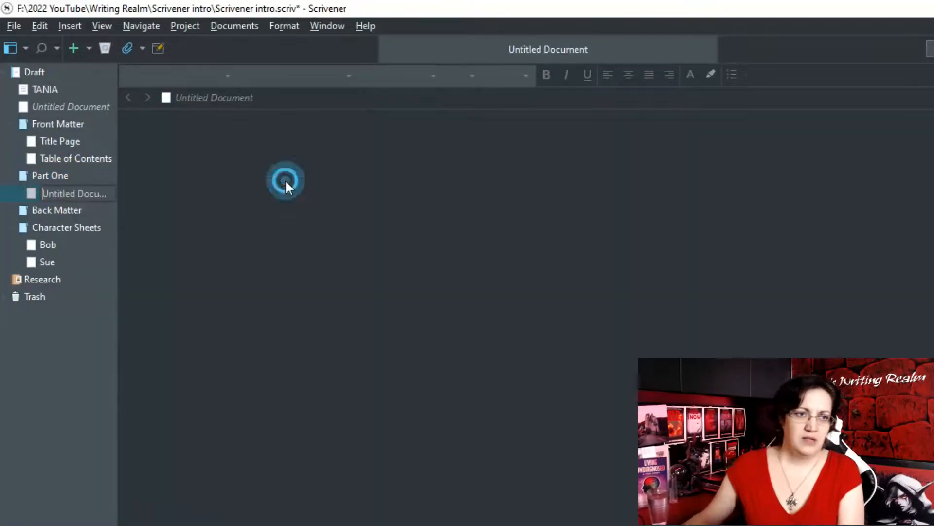
type("Chapter 1")
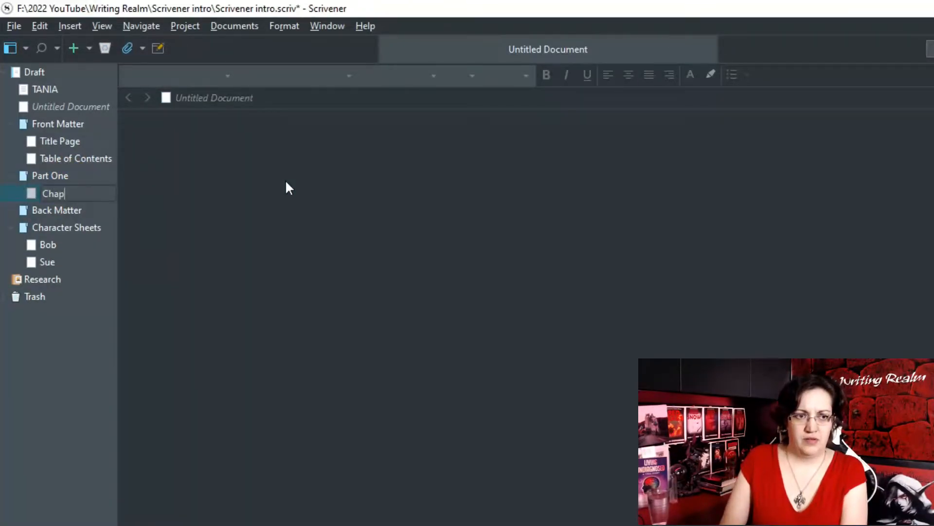
key("Return")
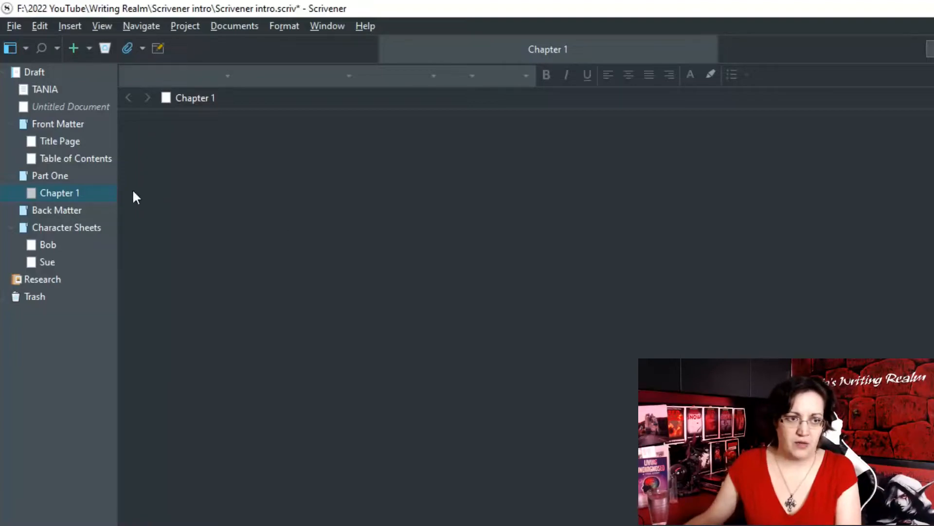
Add a second text document to the Part One folder and title it "Chapter 2".
left_click(75, 177)
right_click(74, 176)
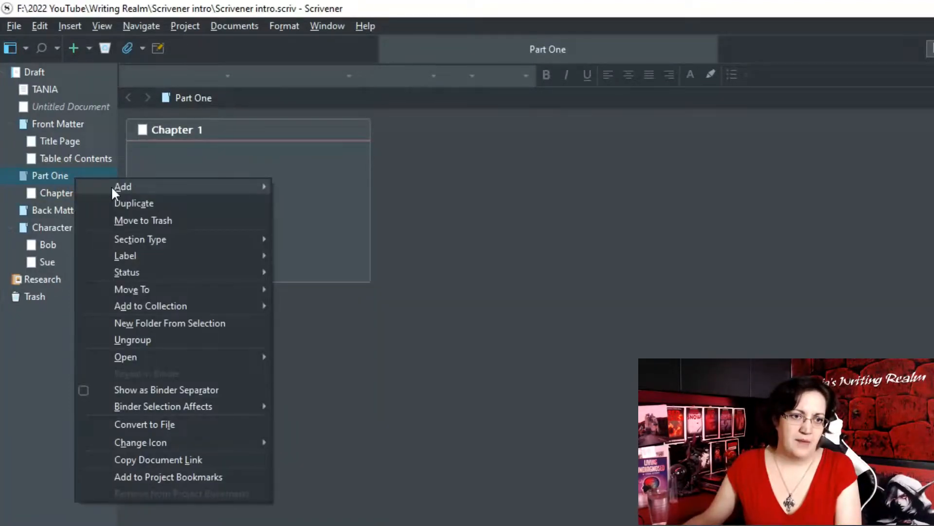
mouse_move(117, 187)
left_click(312, 191)
type("C")
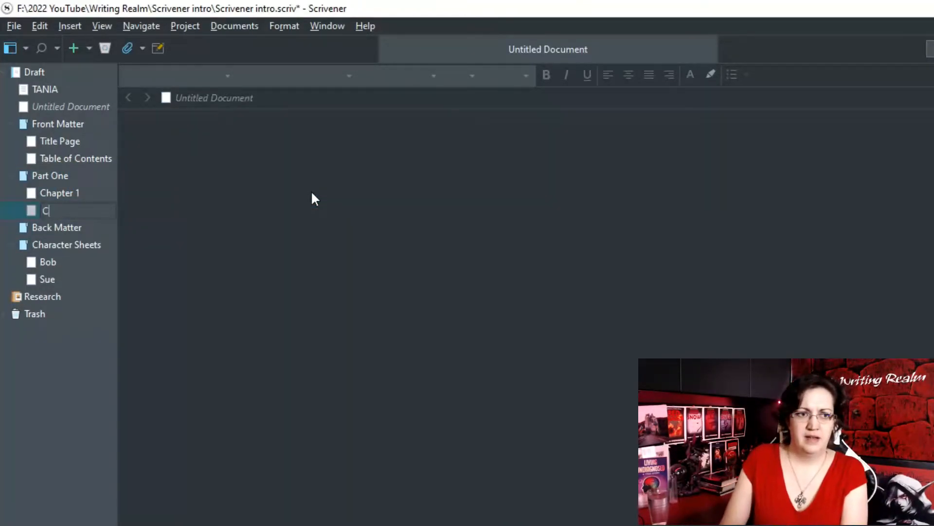
type("hapter 1")
key("Return")
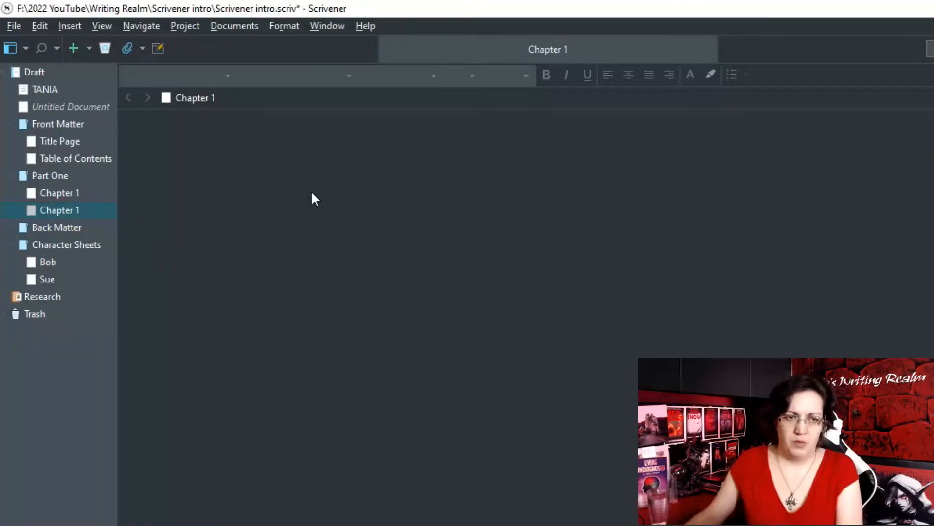
left_click(224, 97)
key("BackSpace")
type("2")
key("Return")
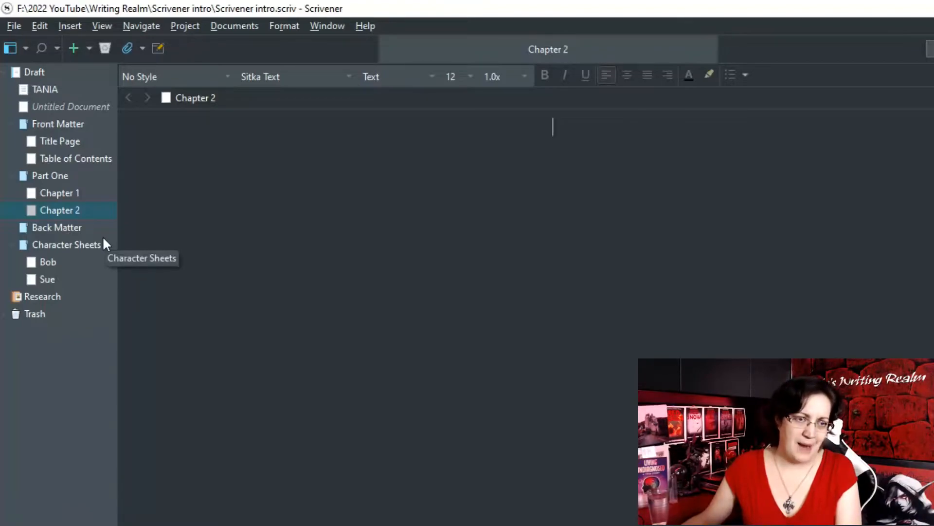
Write "Blood Oath" in the Chapter 1 document, with "Bob" on the line below it.
left_click(65, 192)
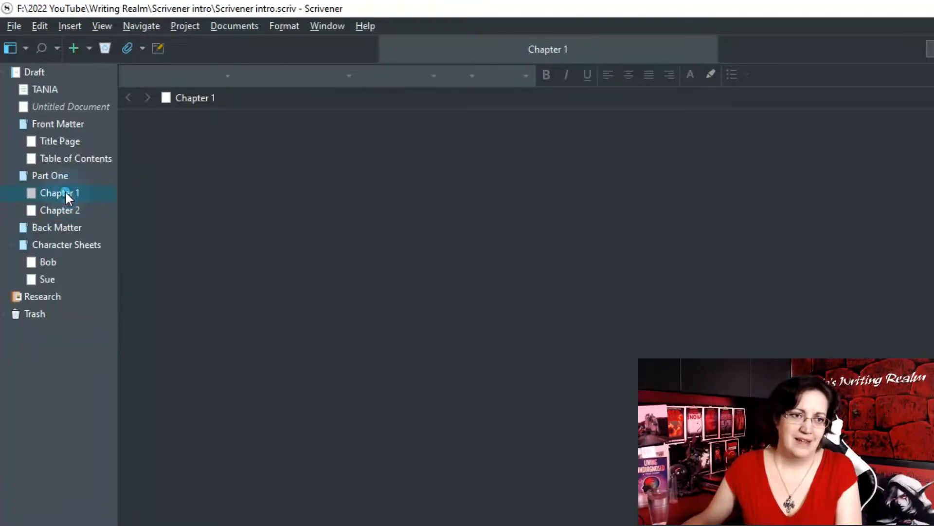
left_click(735, 156)
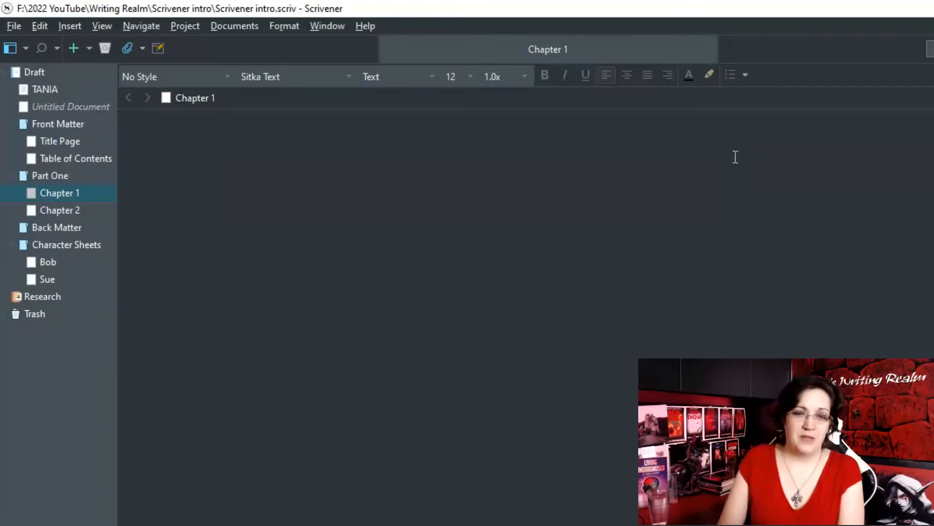
type("Blood Oath")
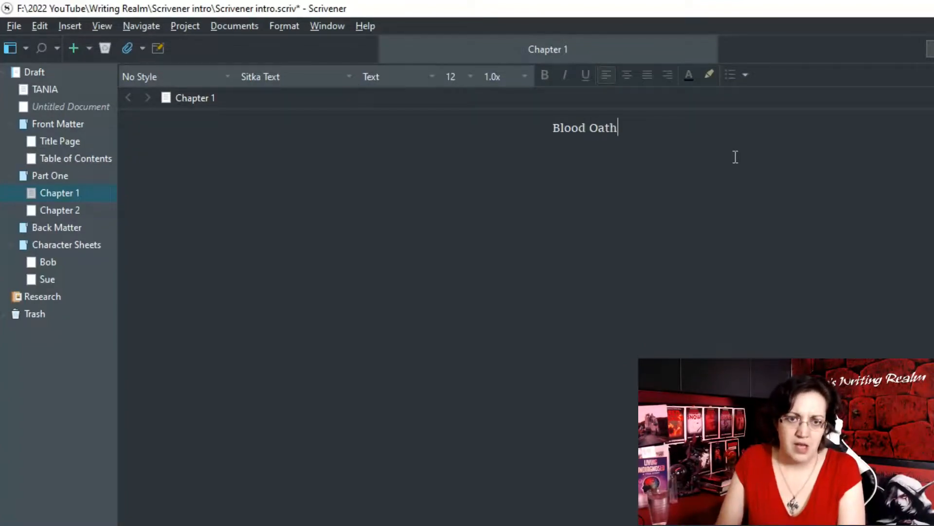
key("Return")
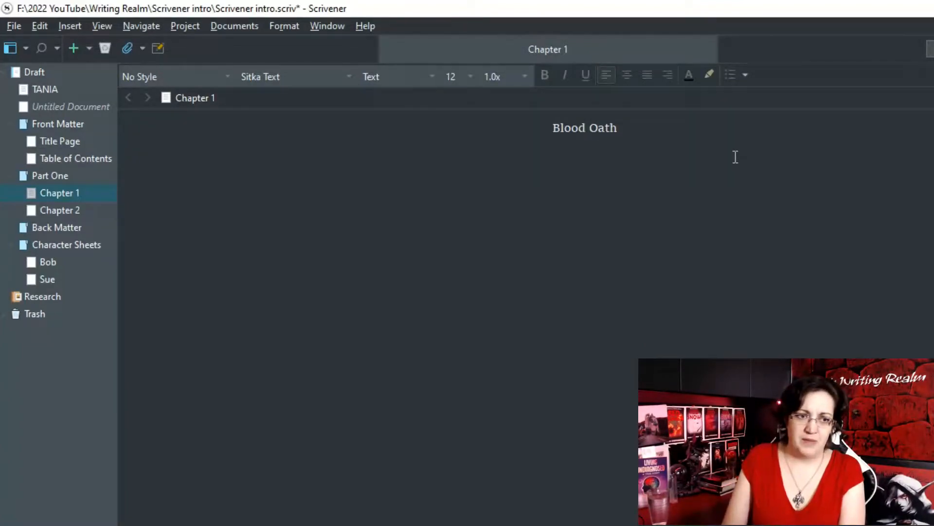
type("Bob")
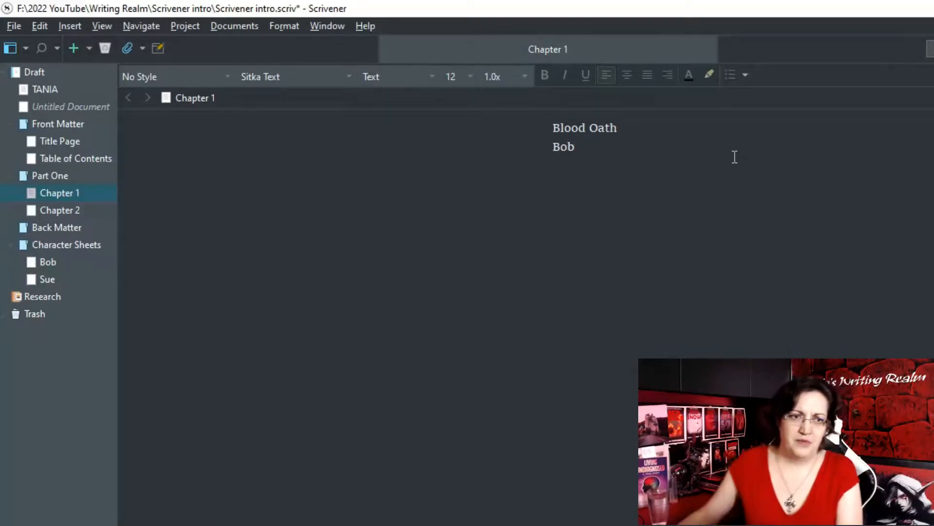
Apply the Heading 1 style to the "Blood Oath" line in Chapter 1.
left_click(630, 127)
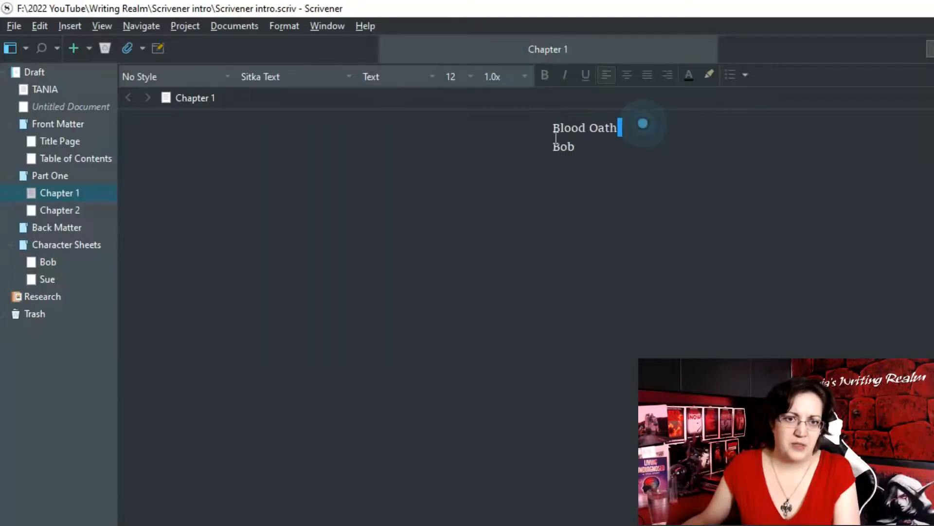
left_click_drag(637, 127, 553, 128)
left_click(226, 77)
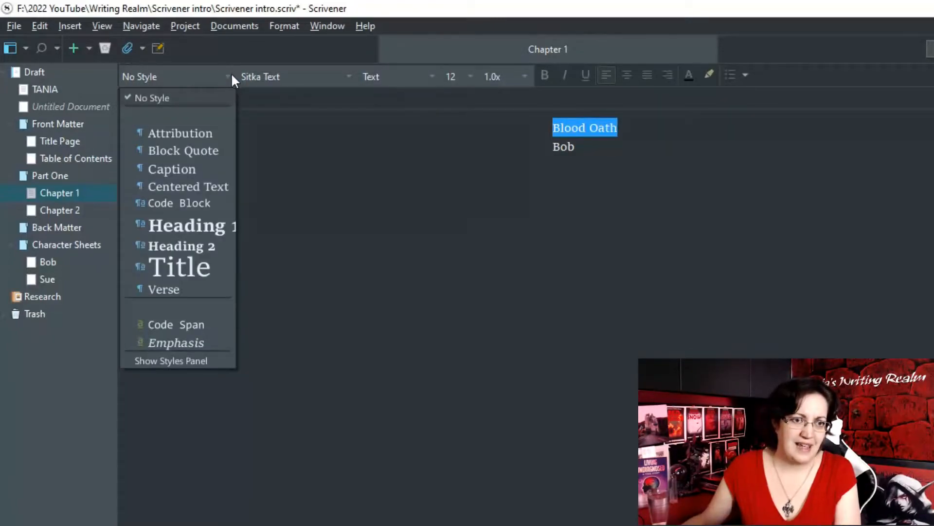
left_click(200, 224)
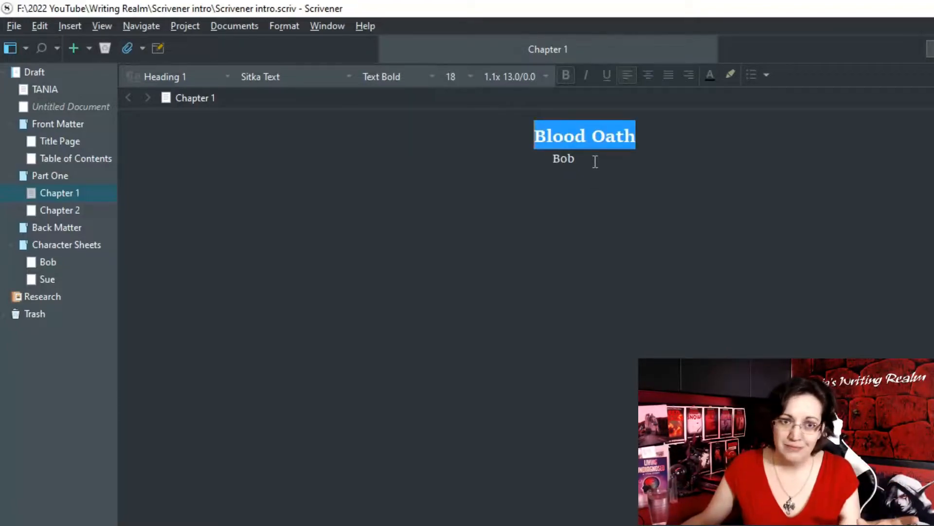
Justify the body text following the "Bob" line in Chapter 1 and set its line spacing to 1.5x.
left_click(593, 161)
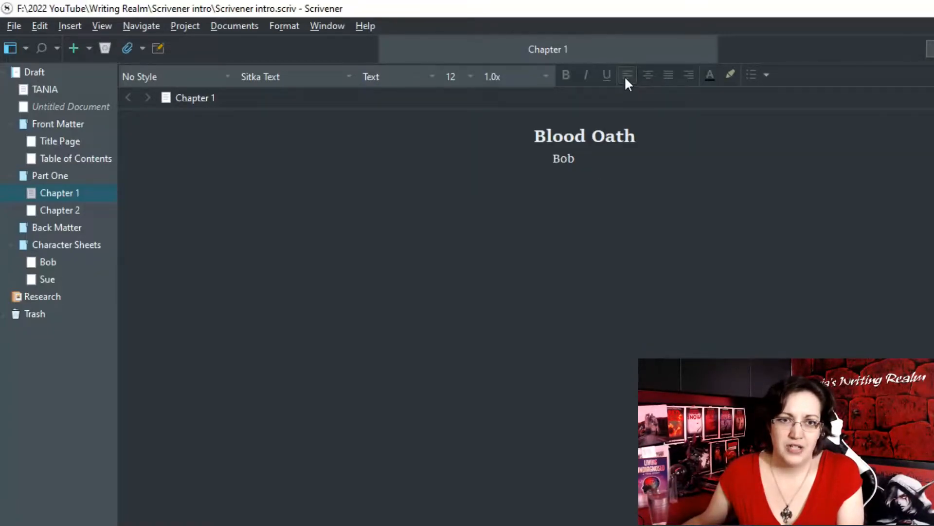
left_click(668, 75)
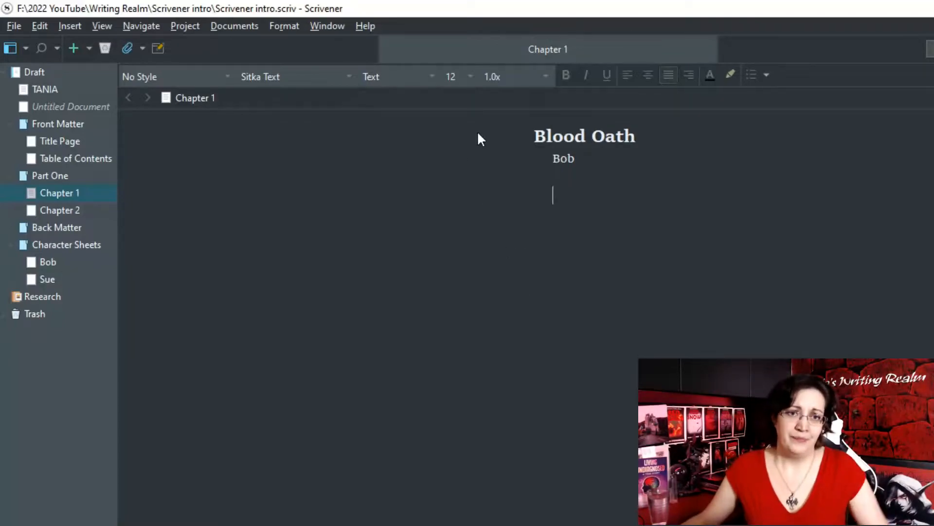
left_click(544, 77)
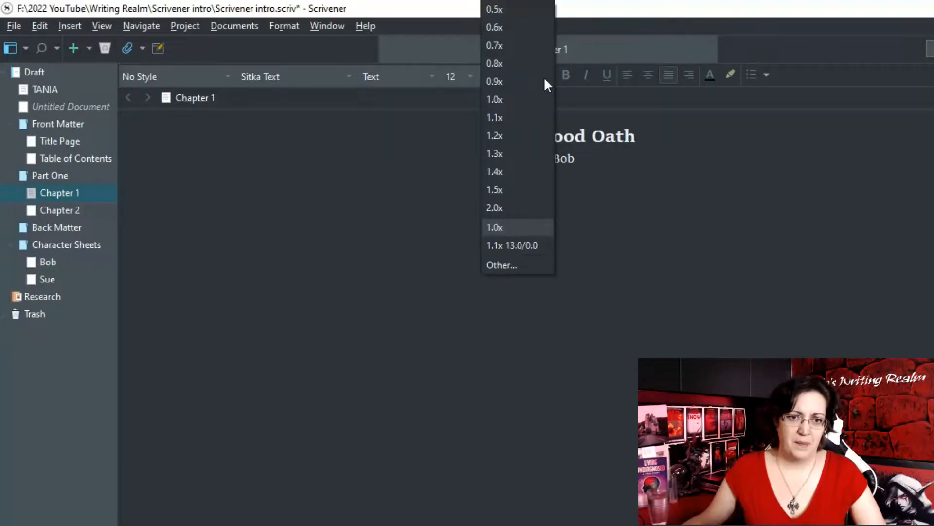
left_click(506, 188)
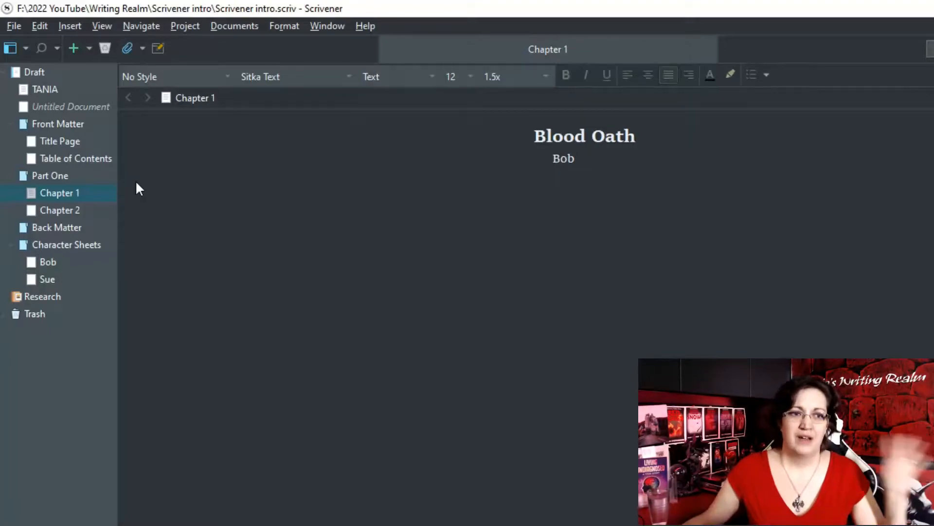
Add a third text document to the Part One folder and title it "Chapter 3".
left_click(48, 211)
left_click(61, 175)
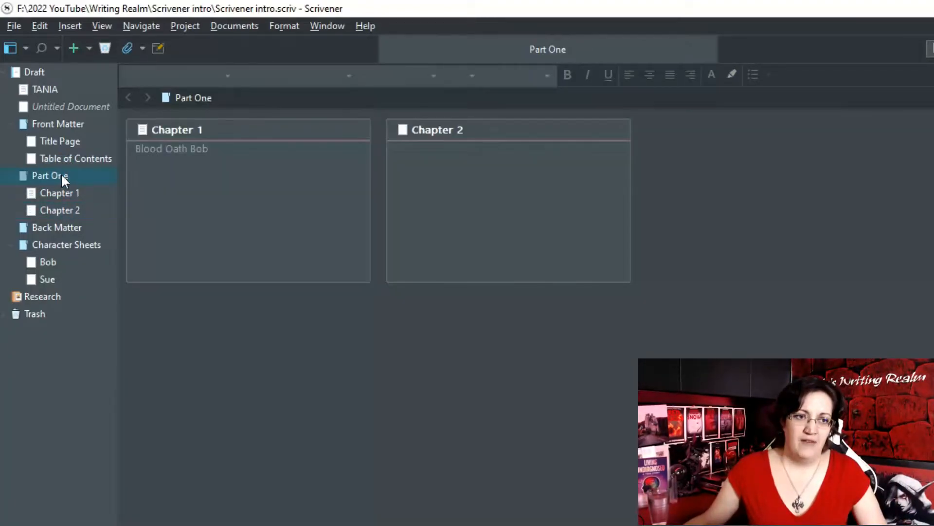
right_click(67, 175)
mouse_move(109, 184)
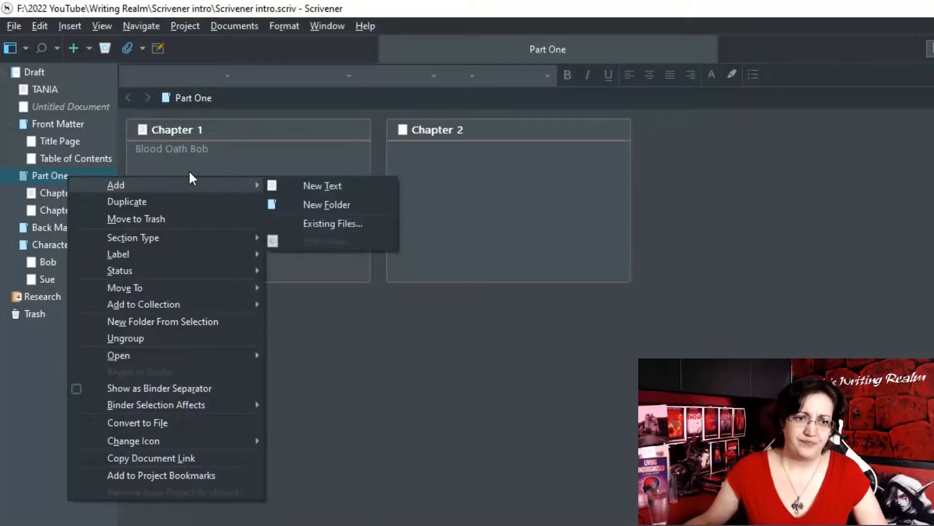
left_click(277, 181)
type("Chapter")
type("3")
key("Return")
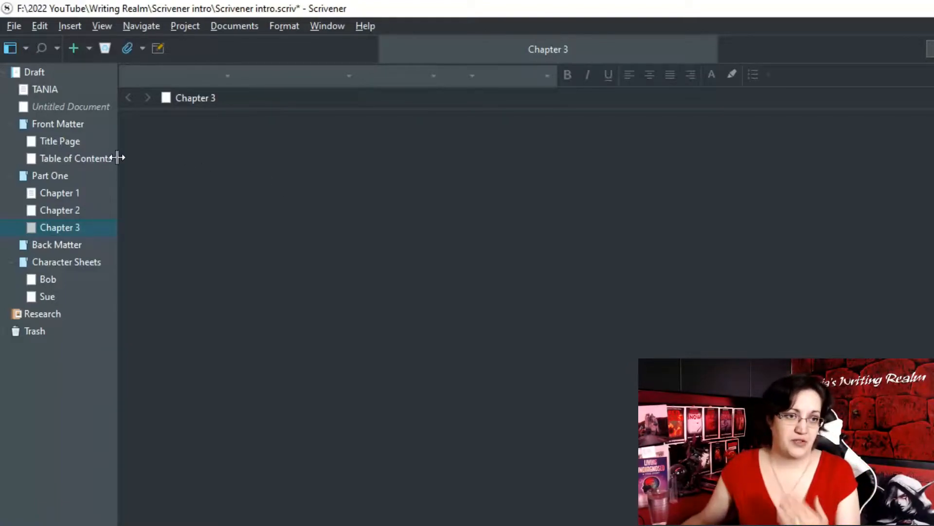
Add a fourth text document to the Part One folder and title it "Chapter 4".
left_click(93, 176)
right_click(93, 176)
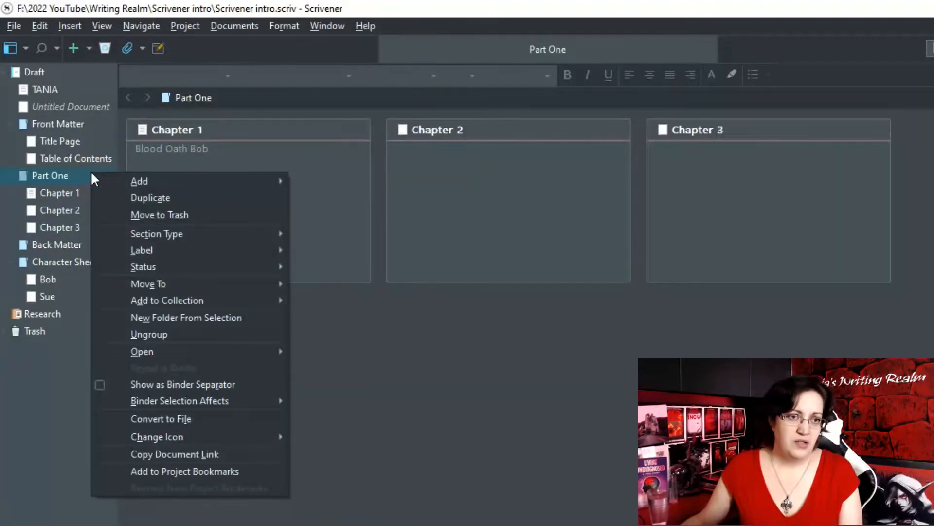
mouse_move(151, 182)
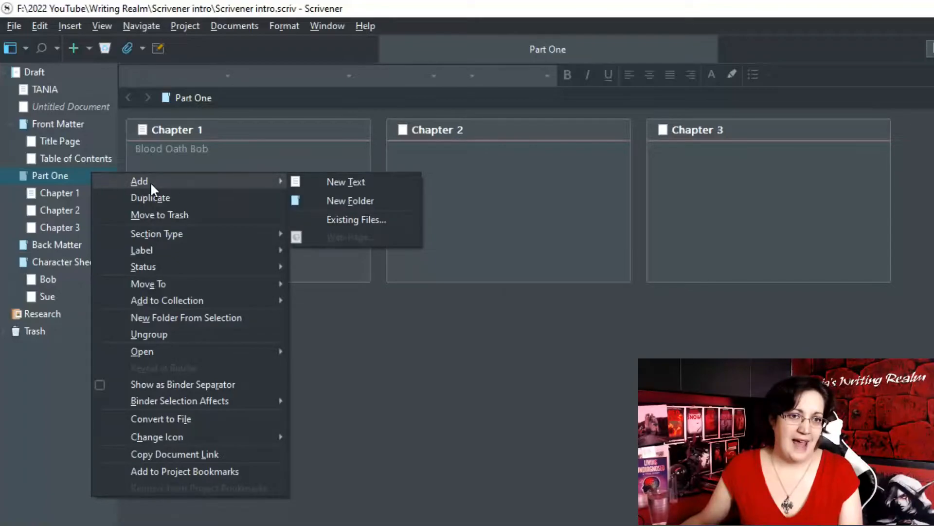
left_click(307, 181)
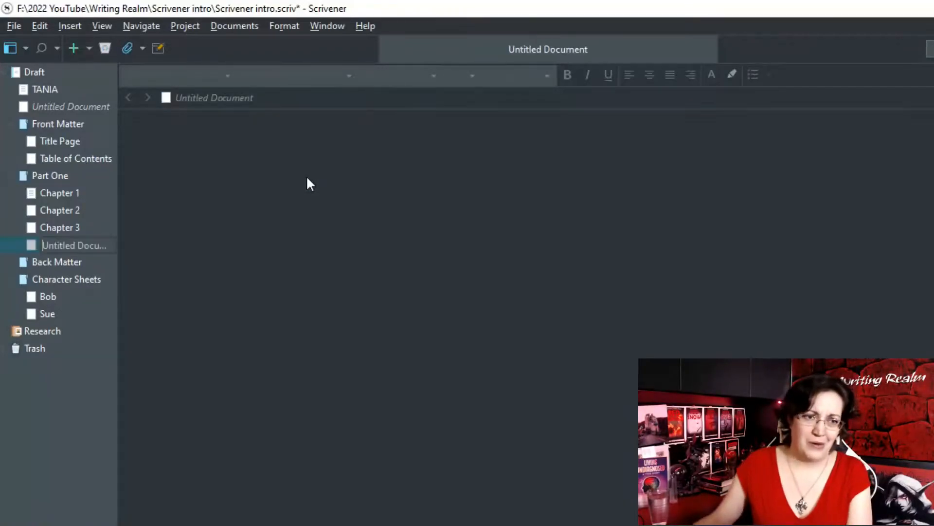
type("Cha")
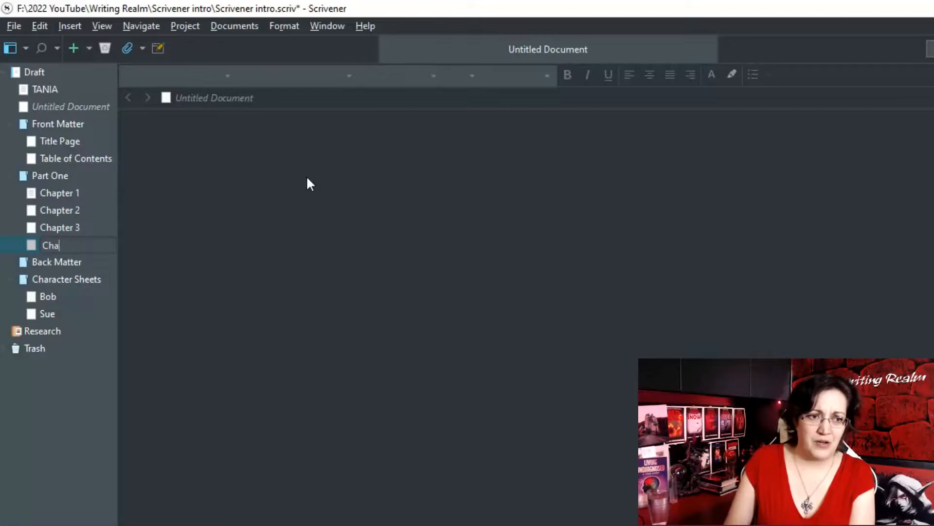
type("pter 4")
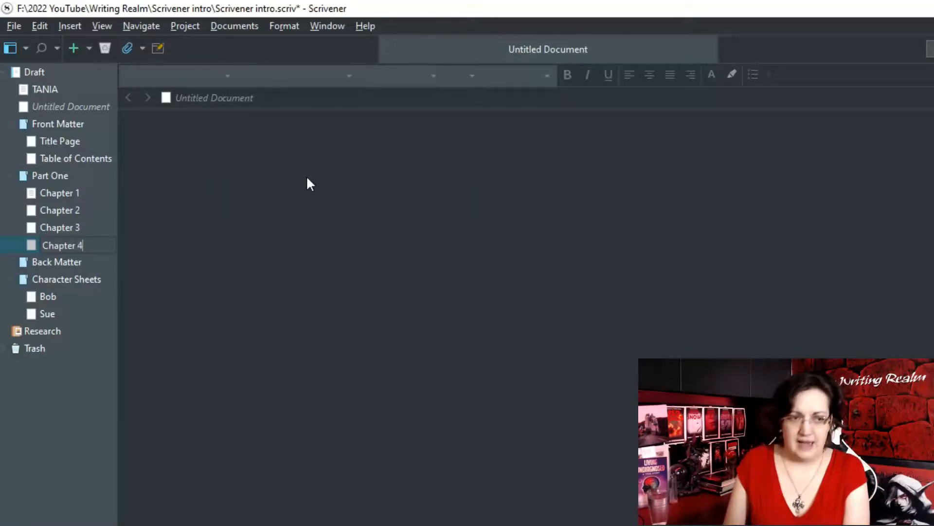
key("Return")
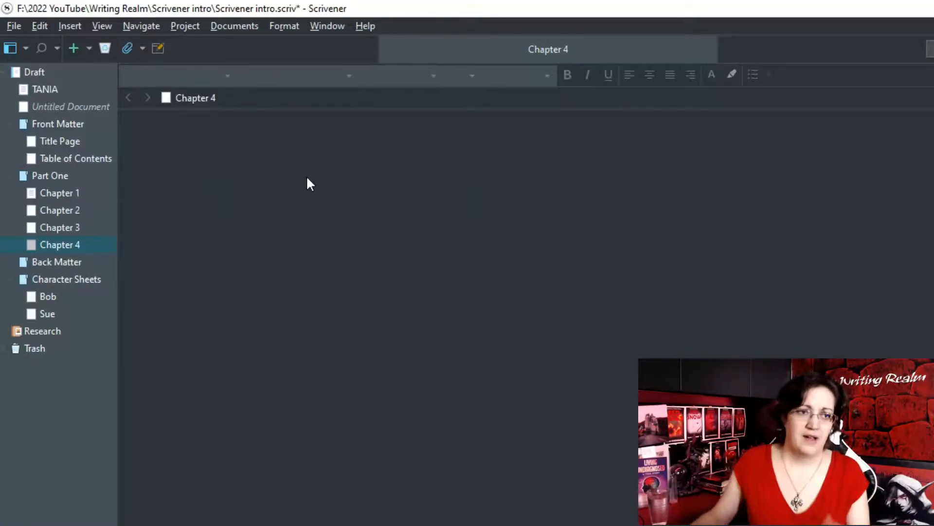
Add a fifth text document to the Part One folder and title it "Chapter 5".
left_click(62, 175)
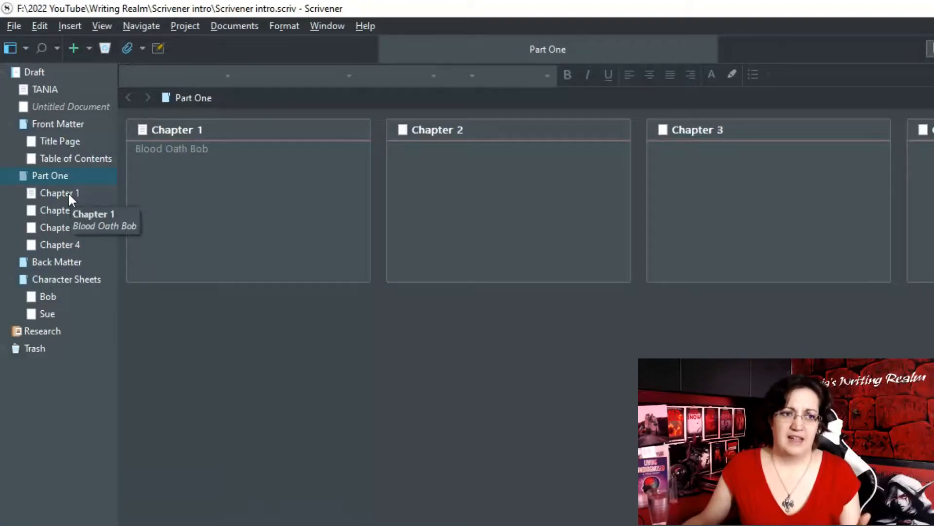
right_click(67, 175)
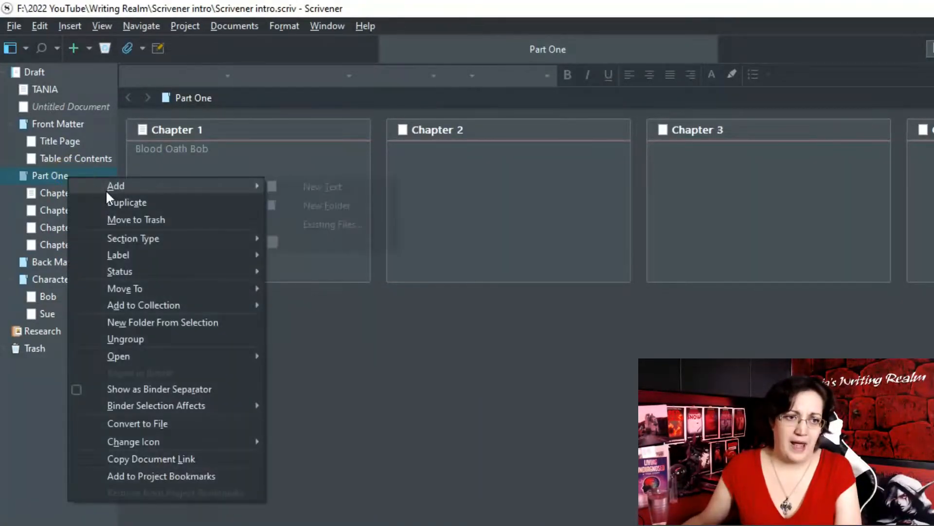
mouse_move(105, 187)
left_click(298, 186)
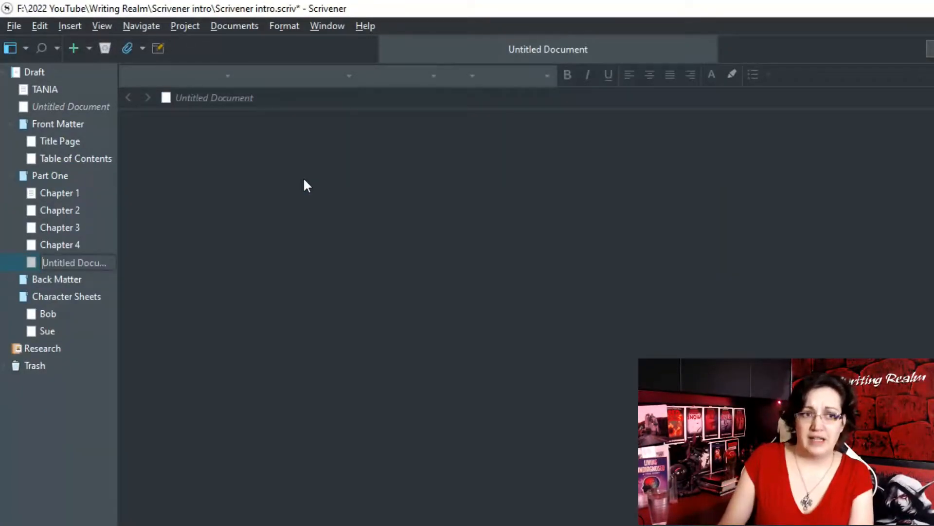
type("Chapter")
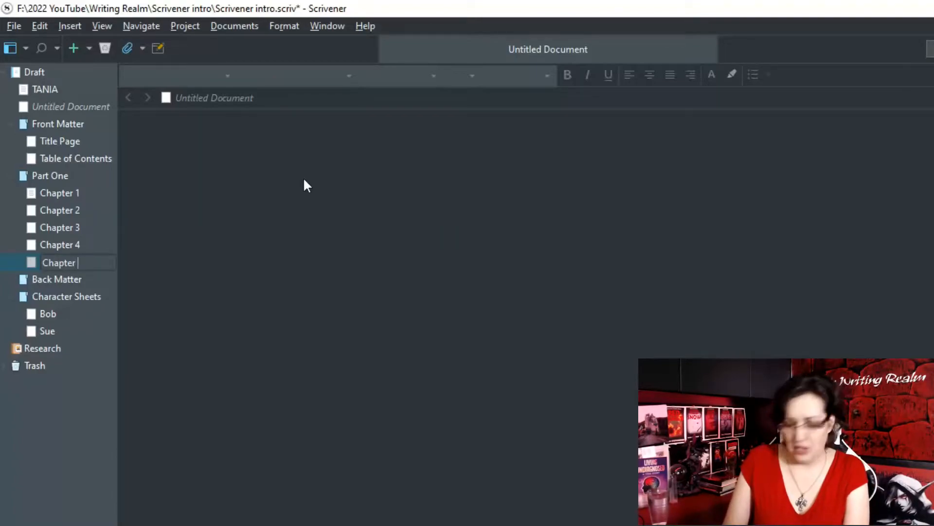
type(" 5")
key("Return")
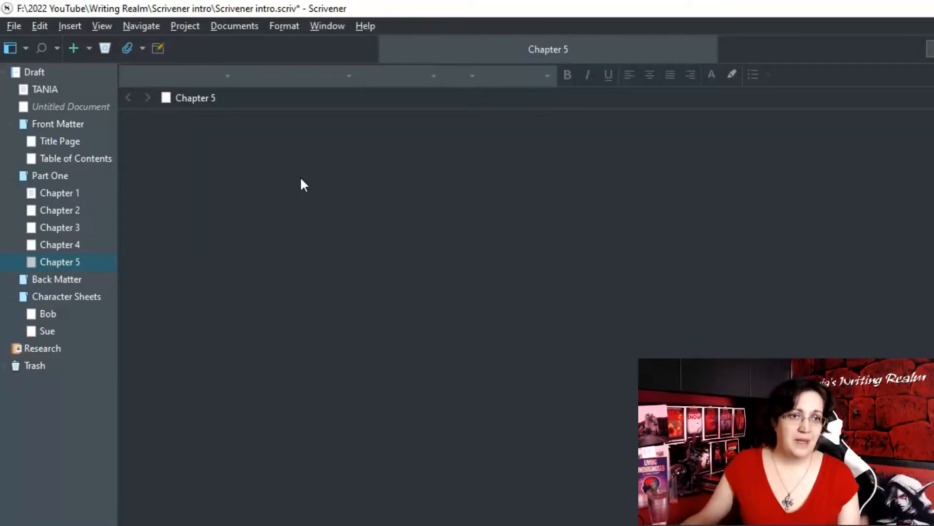
Change the icon of the Chapter 3 document to Red Way-Station.
left_click(67, 229)
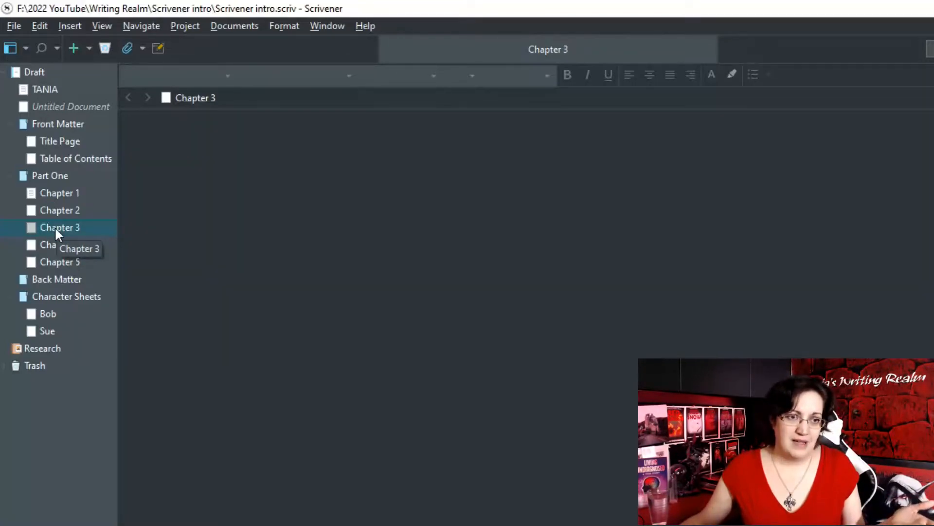
right_click(31, 227)
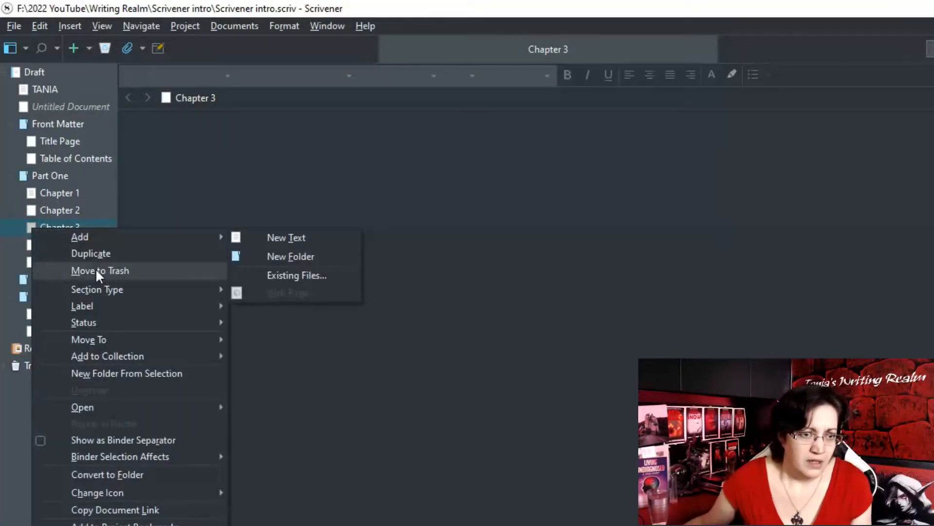
mouse_move(134, 317)
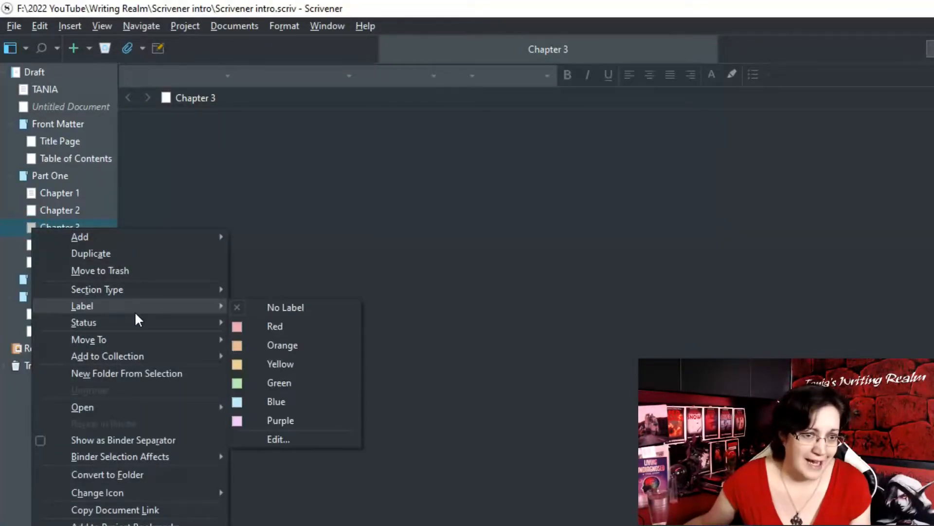
mouse_move(143, 494)
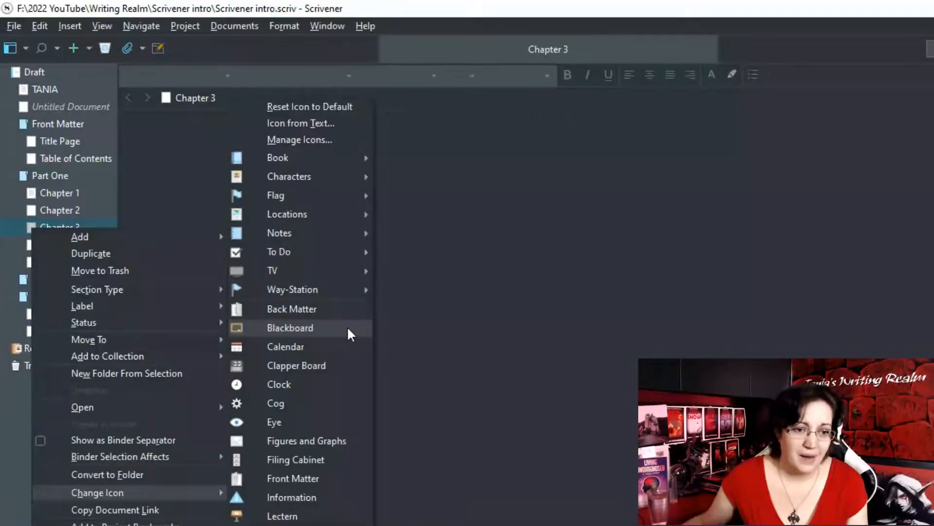
mouse_move(330, 290)
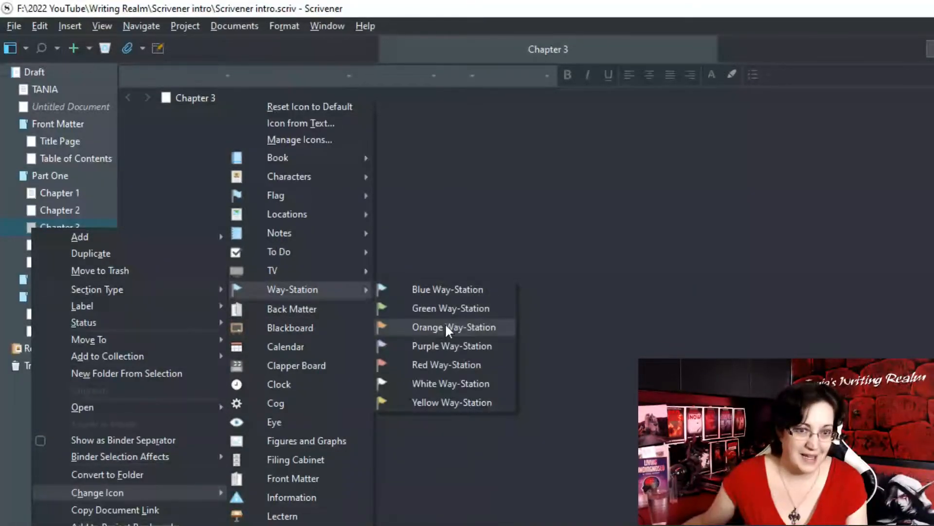
left_click(453, 365)
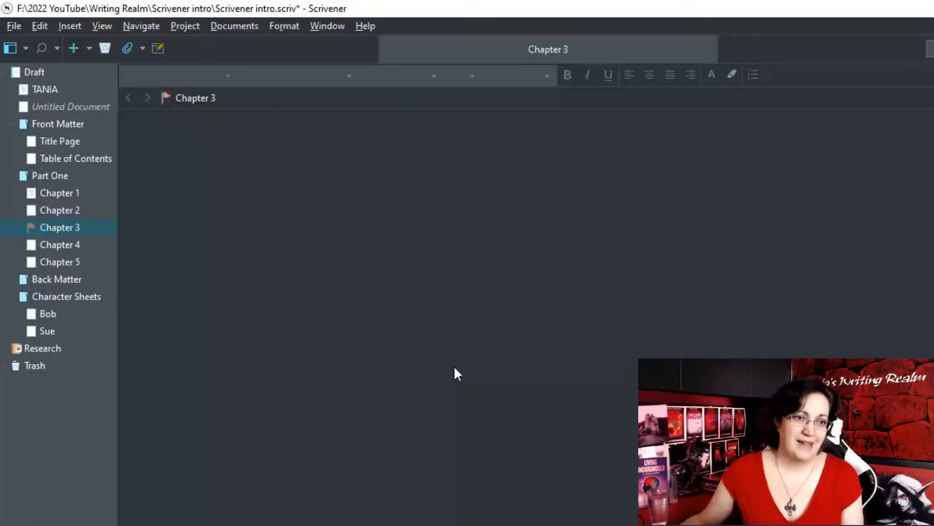
Open the Part One corkboard and give Chapter 1 the synopsis "Bob takes a blood oath and learns he was born with a natural fire elemental magic".
left_click(54, 175)
left_click(57, 226)
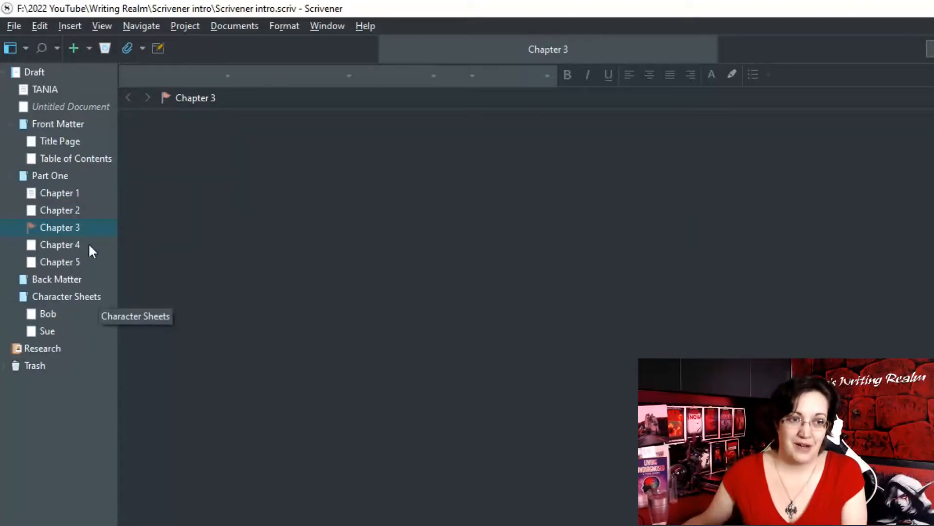
left_click(59, 179)
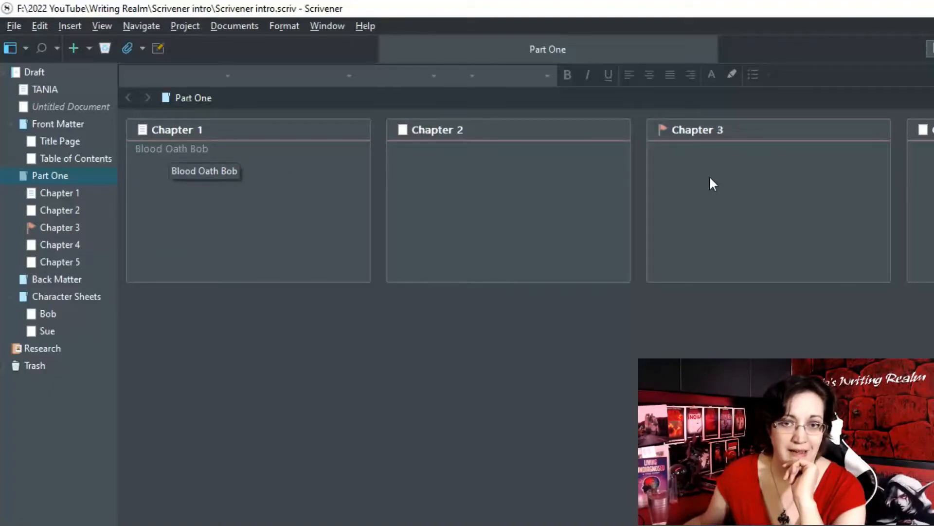
double_click(214, 152)
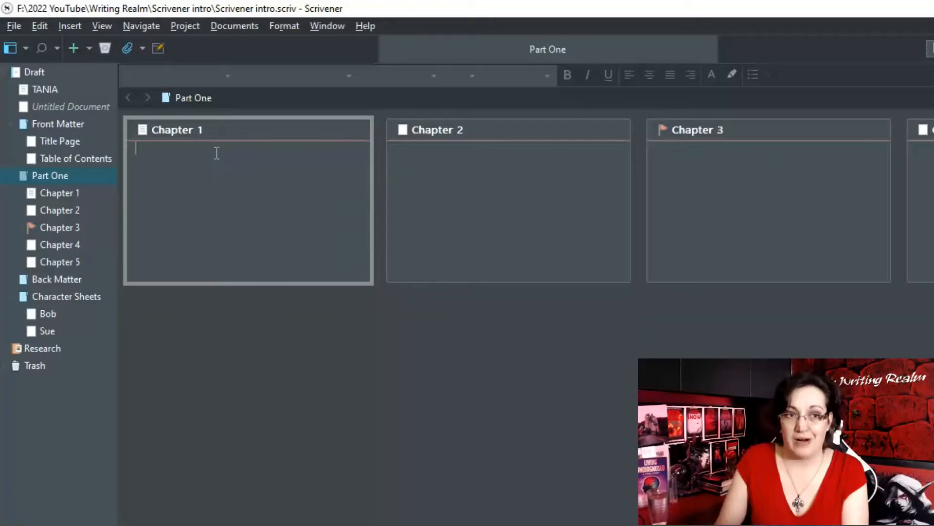
type("Bob takes a blood a")
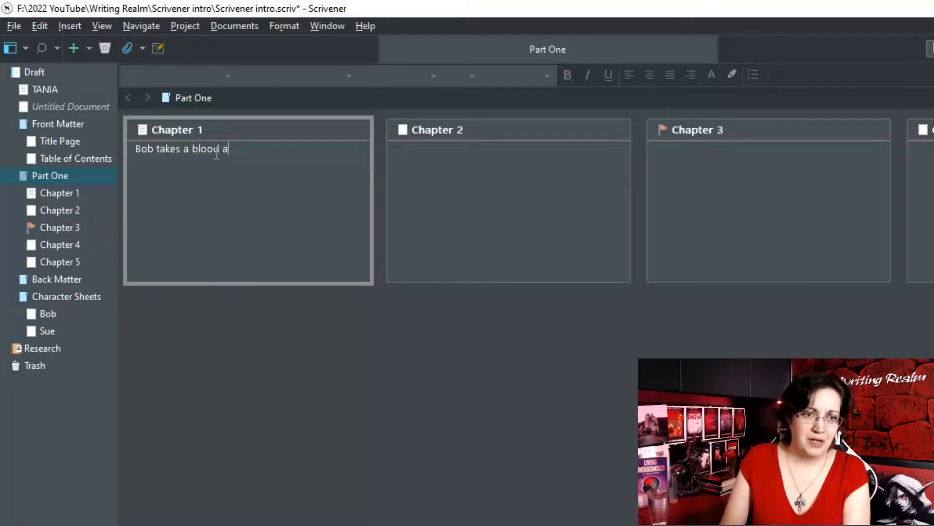
key("BackSpace")
type("oath ")
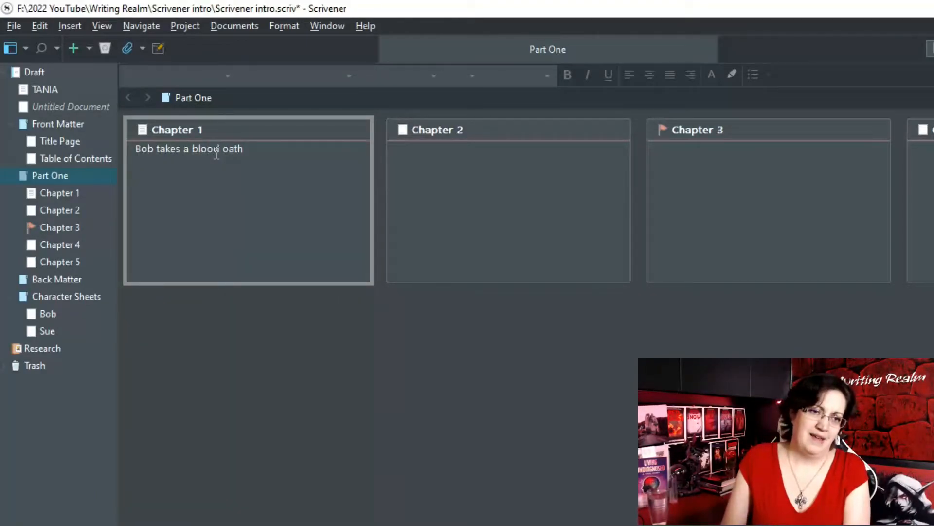
type("and l")
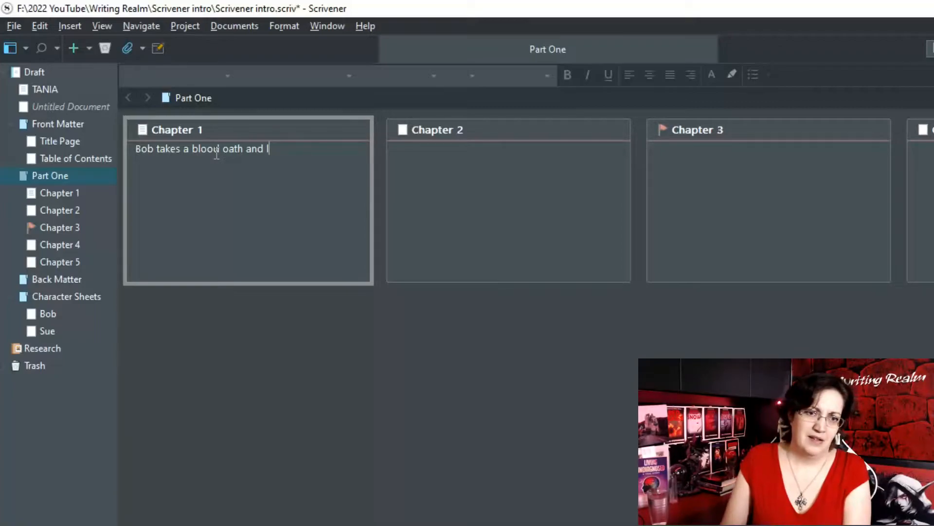
type("earns he")
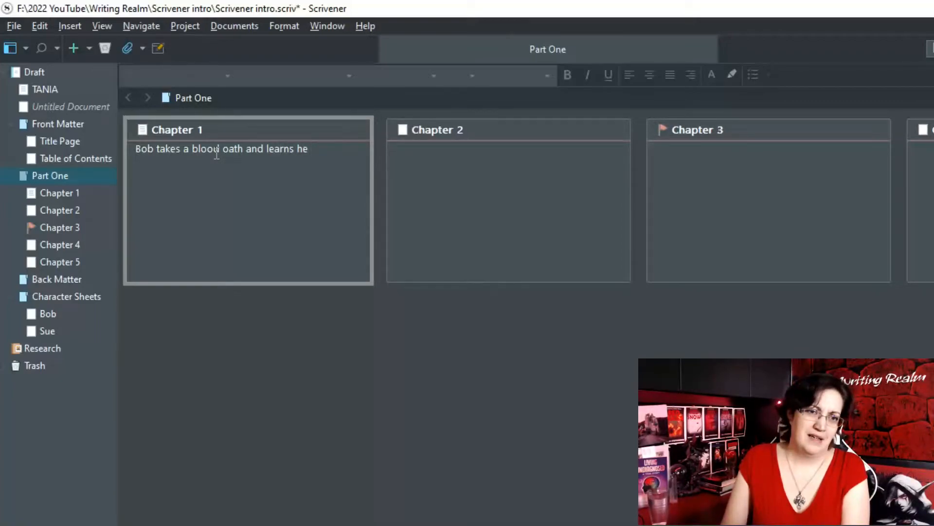
type(" was ")
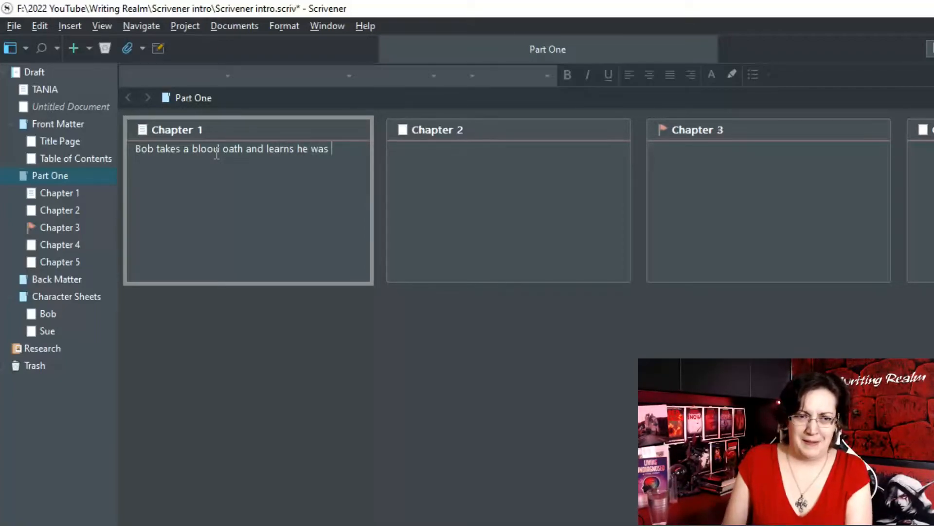
type("born with a natu")
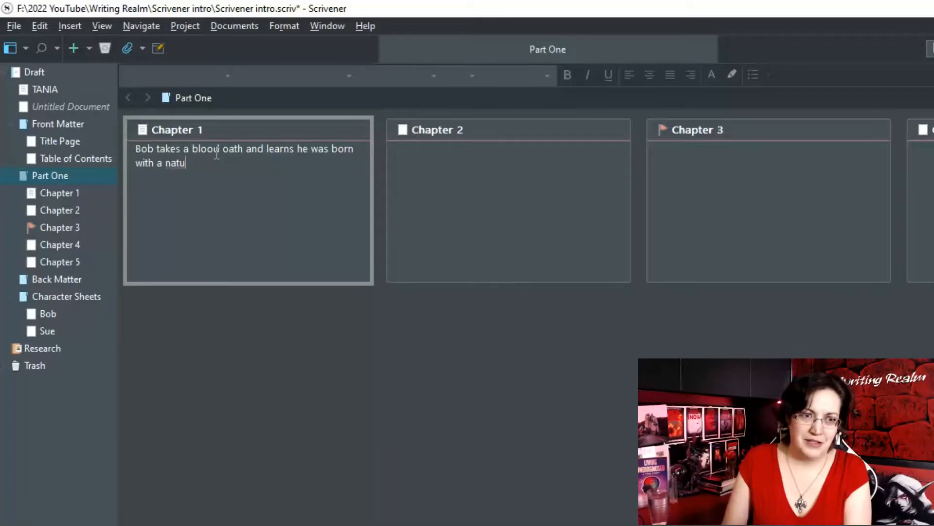
type("ral fire elemental magic")
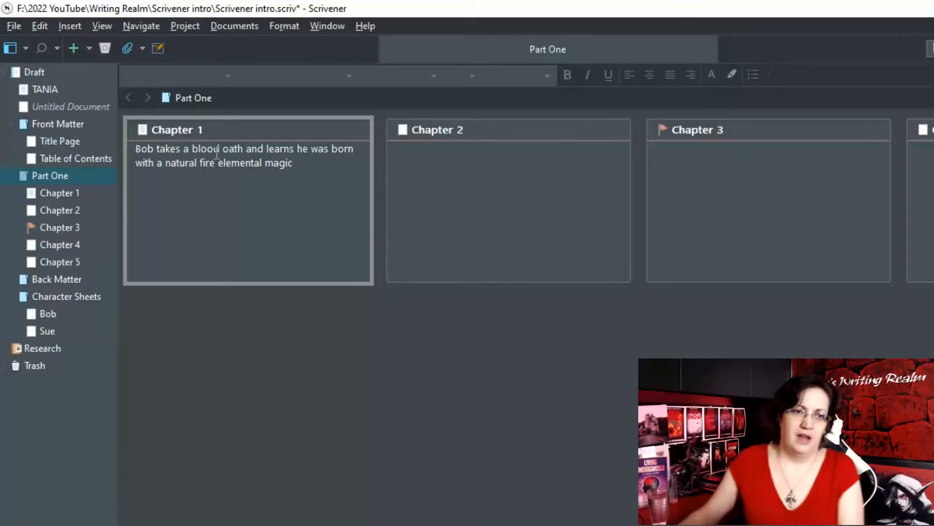
left_click(414, 215)
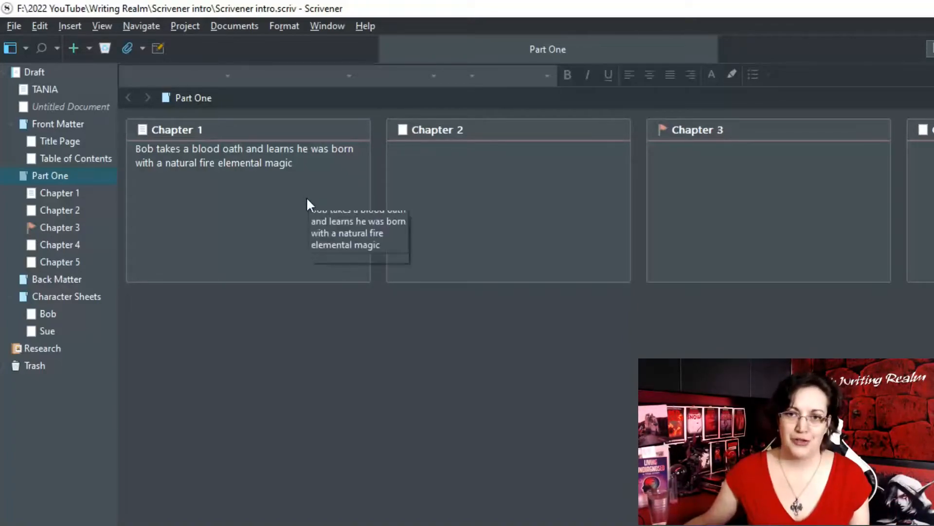
Give the Chapter 2 card the synopsis "Sue is terrifed someone will find out she's been using dark magic." and save the project.
left_click(477, 165)
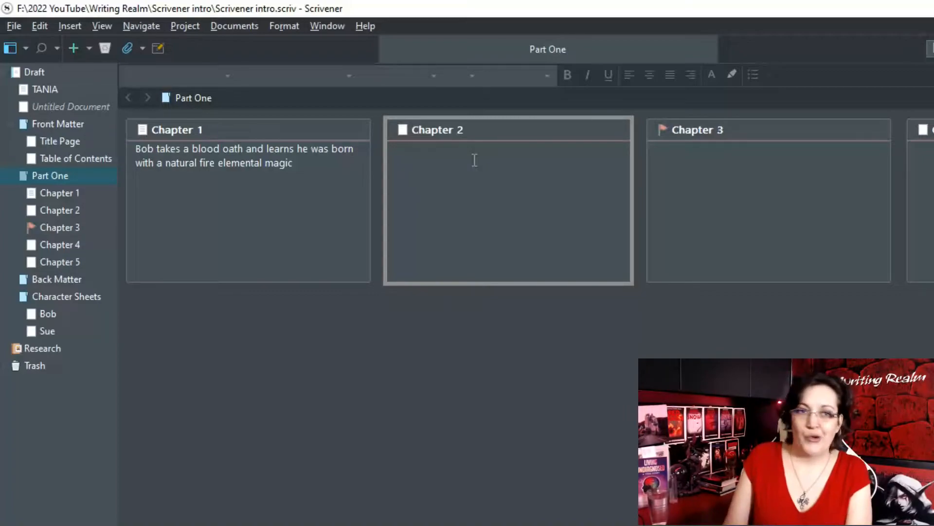
type("Sue ")
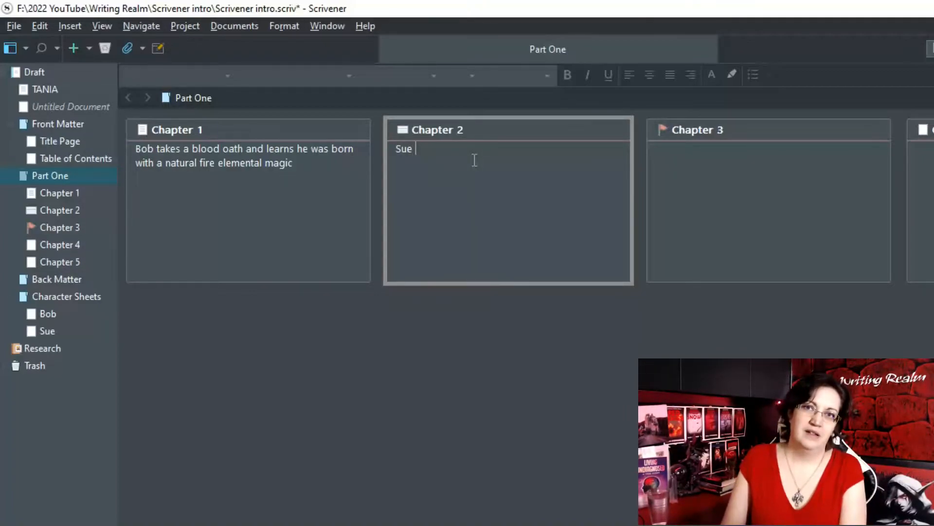
type("is ter")
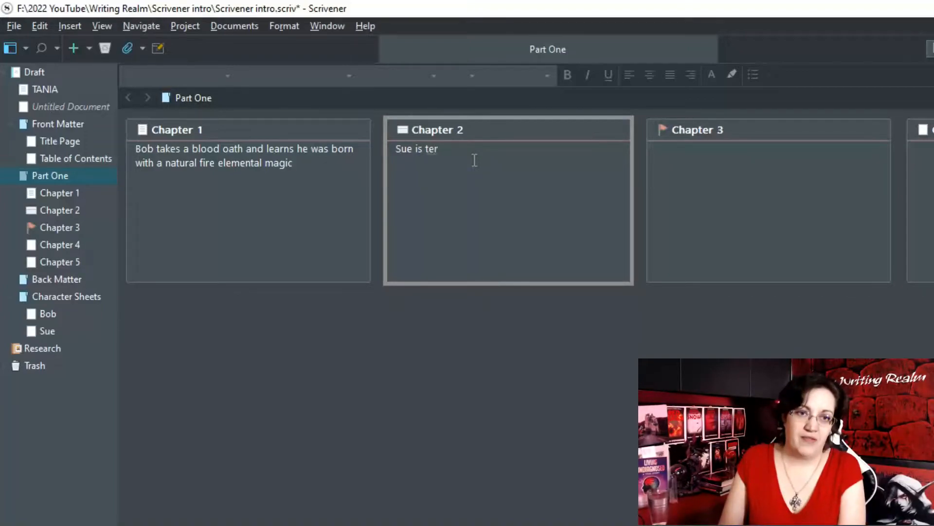
type("rifed someone")
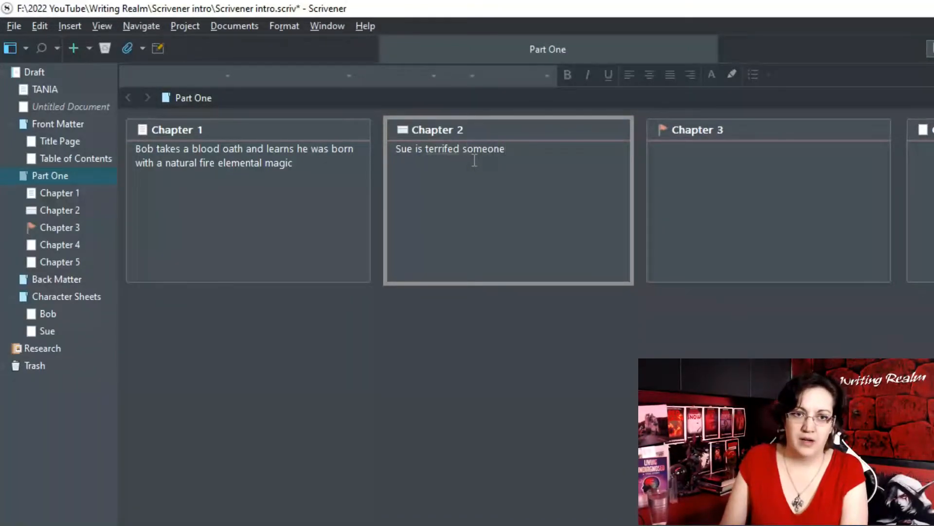
type(" will find out she's b")
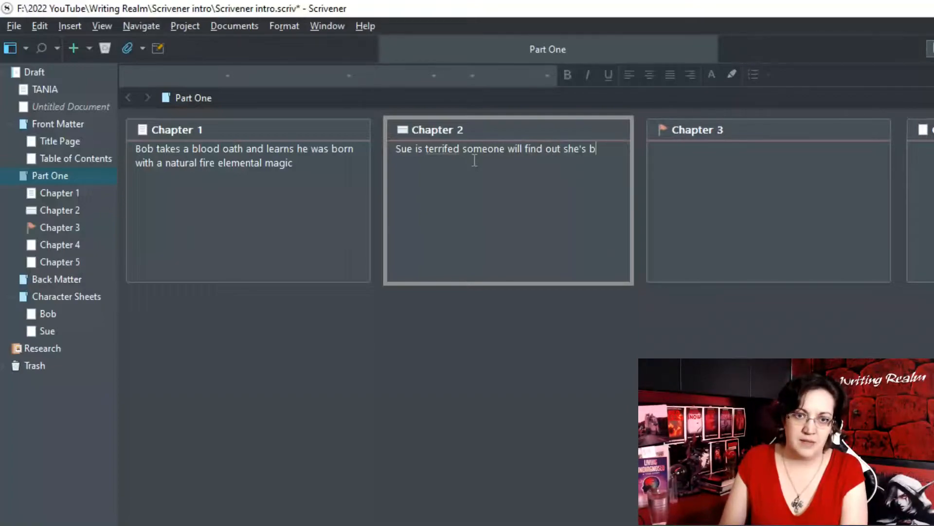
type("een using")
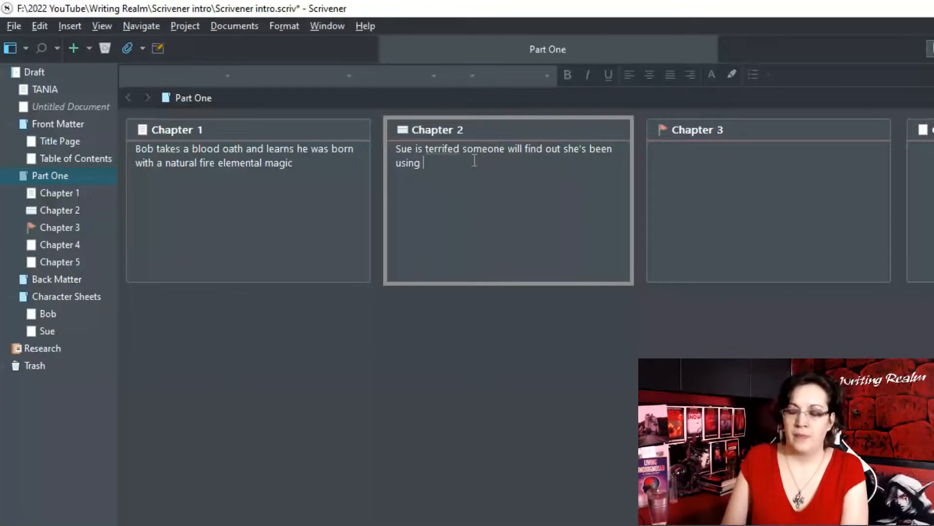
type(" dark magic")
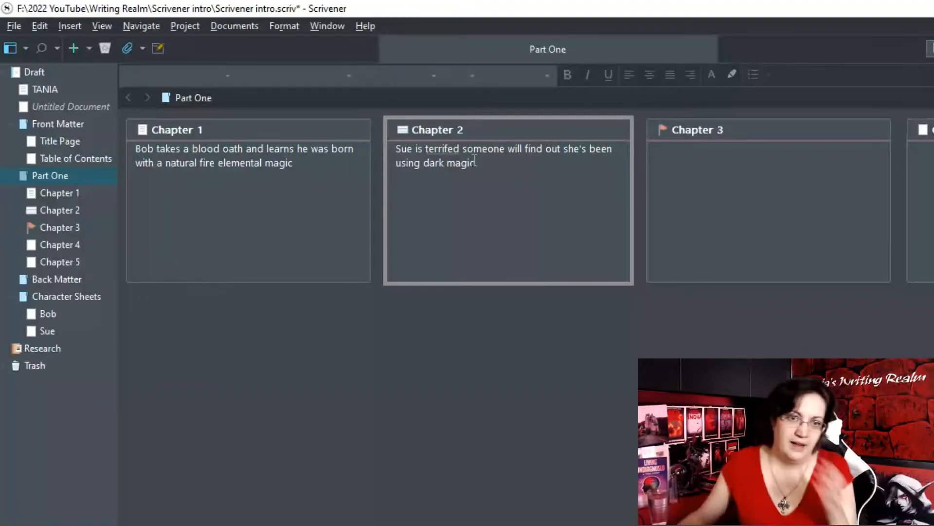
type(".")
key("ctrl+s")
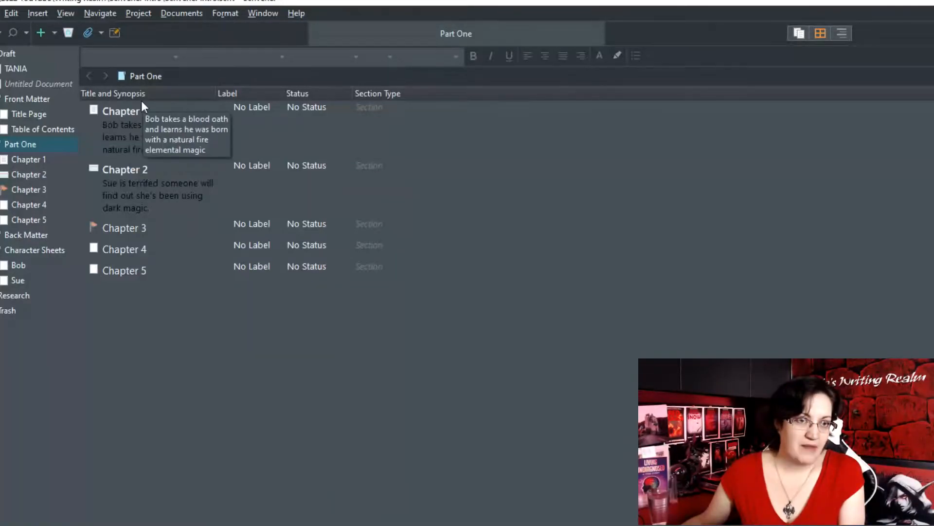
Compare Part One in the corkboard, outline and combined-text views, finishing in the corkboard view.
left_click(820, 34)
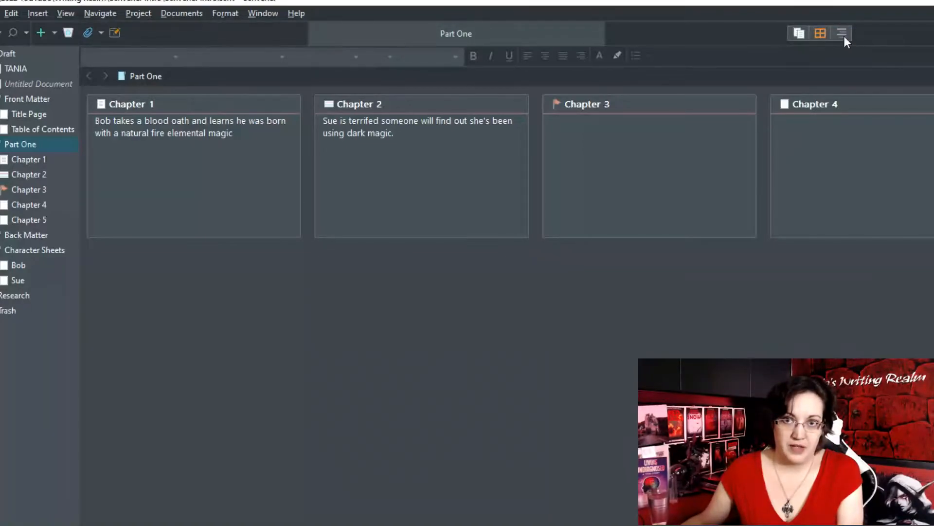
left_click(843, 35)
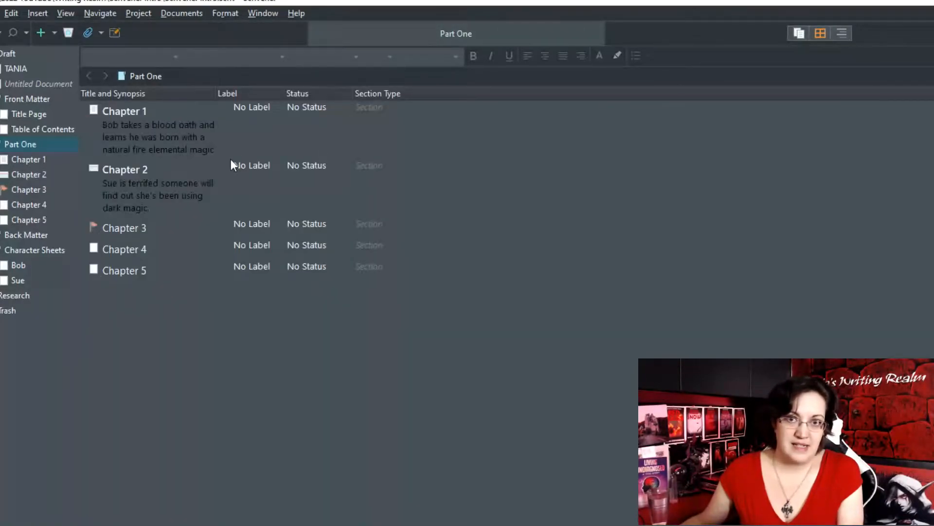
left_click(794, 32)
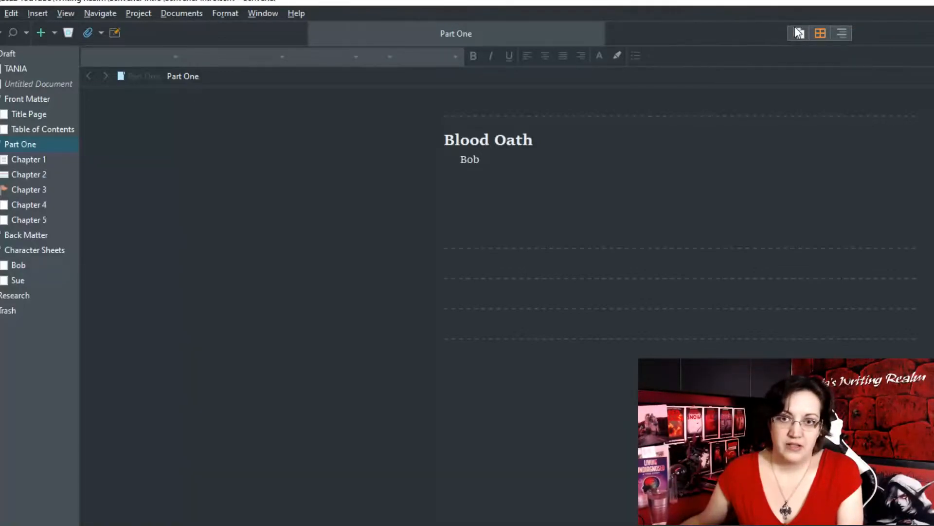
left_click(821, 32)
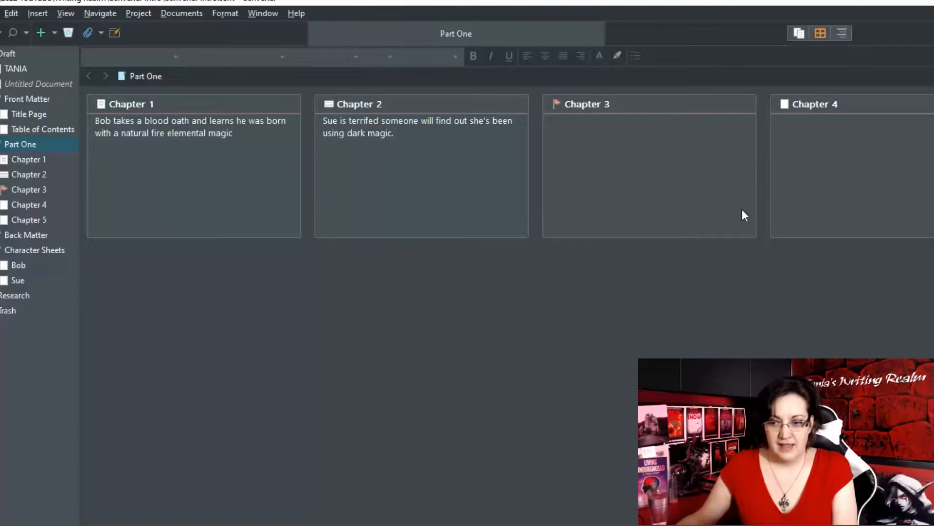
Arrange the Part One corkboard's index cards by label.
right_click(740, 225)
left_click(577, 285)
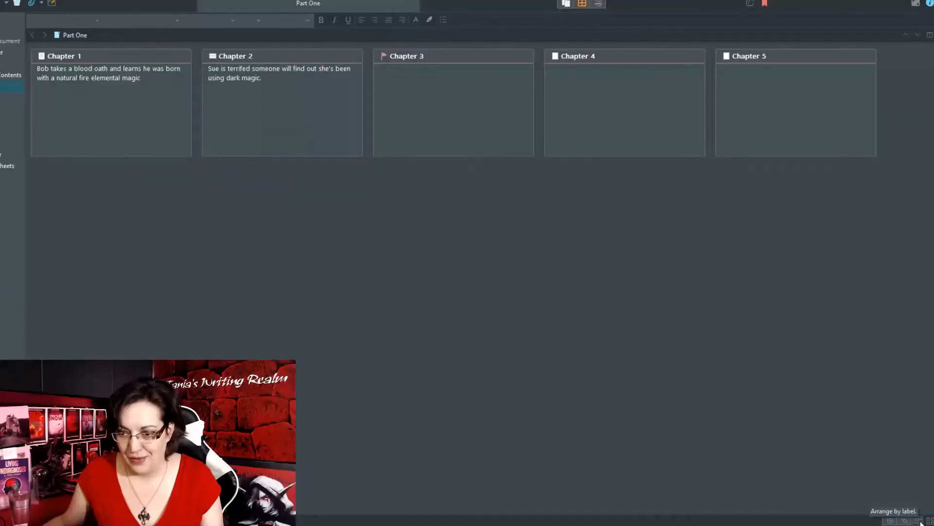
left_click(919, 520)
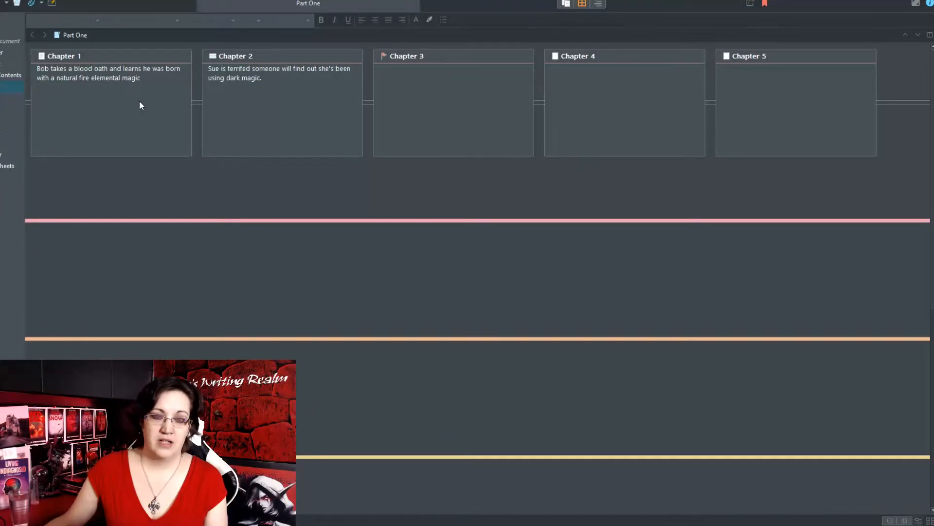
left_click(286, 96)
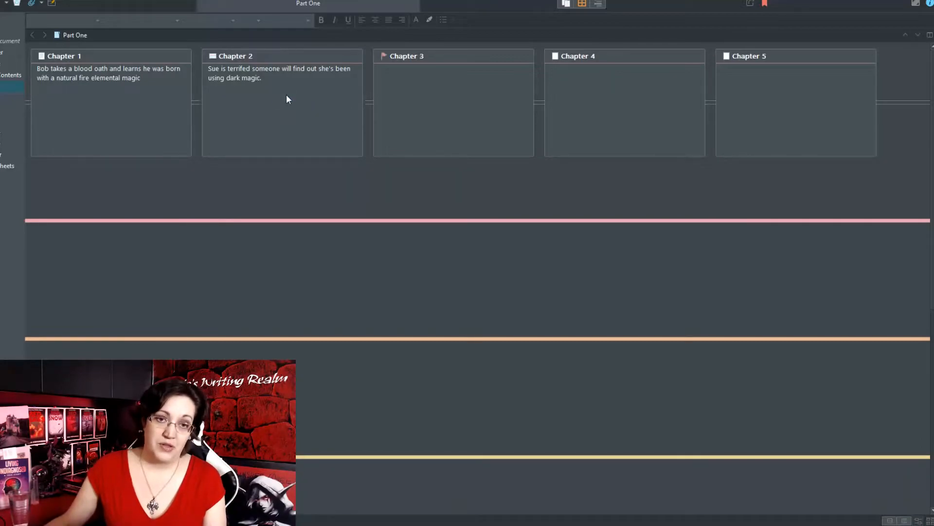
Assign the Chapter 2 and Chapter 5 cards to the pink label line and the Chapter 3 card to the orange one.
left_click_drag(287, 101, 293, 223)
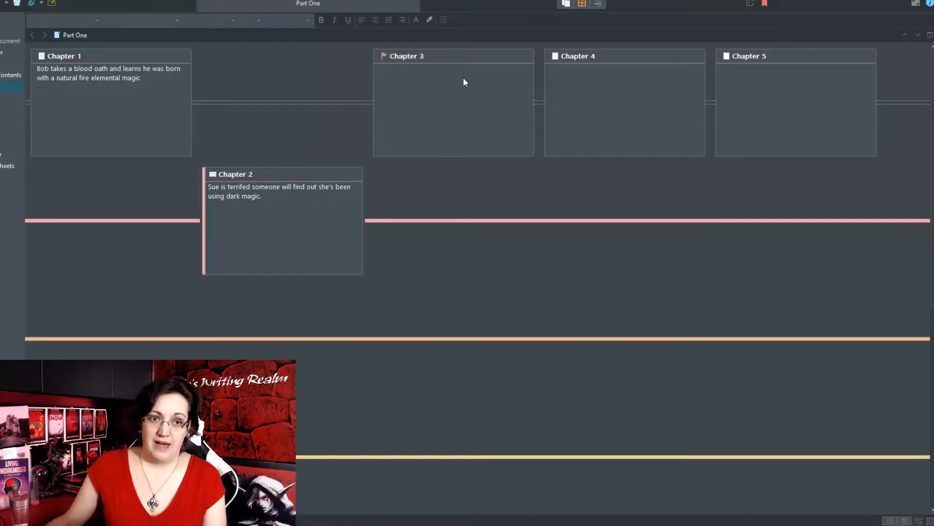
left_click_drag(463, 78, 372, 292)
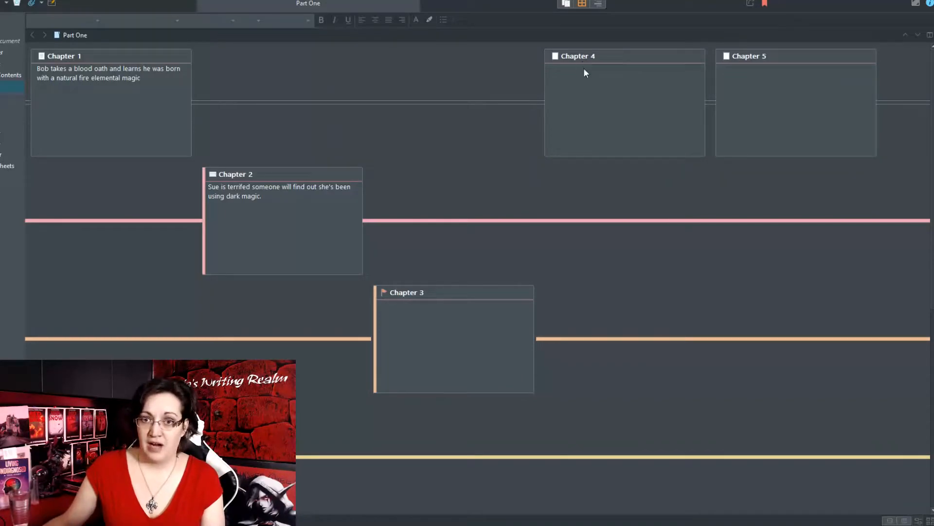
left_click_drag(757, 90, 776, 201)
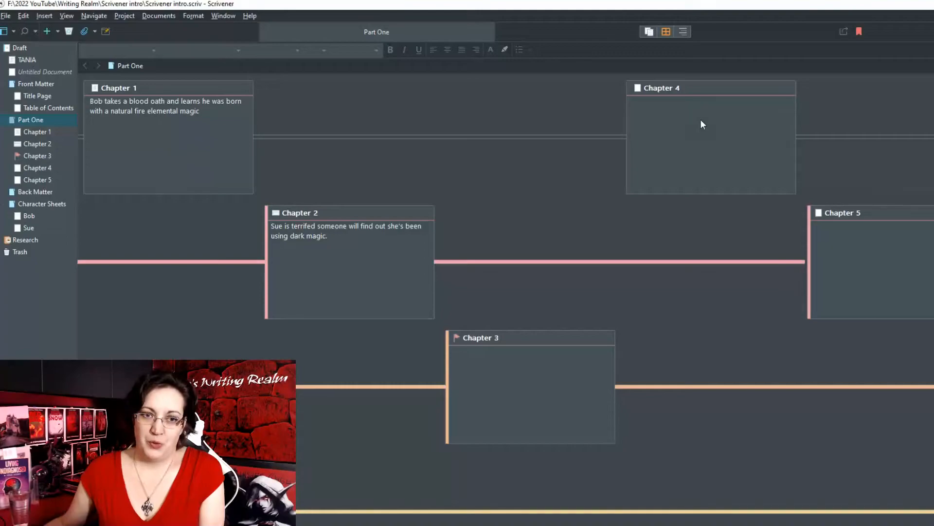
Try reordering the chapters by moving Chapter 4 ahead of Chapter 3 and placing Chapter 5 directly after Chapter 2.
left_click(701, 123)
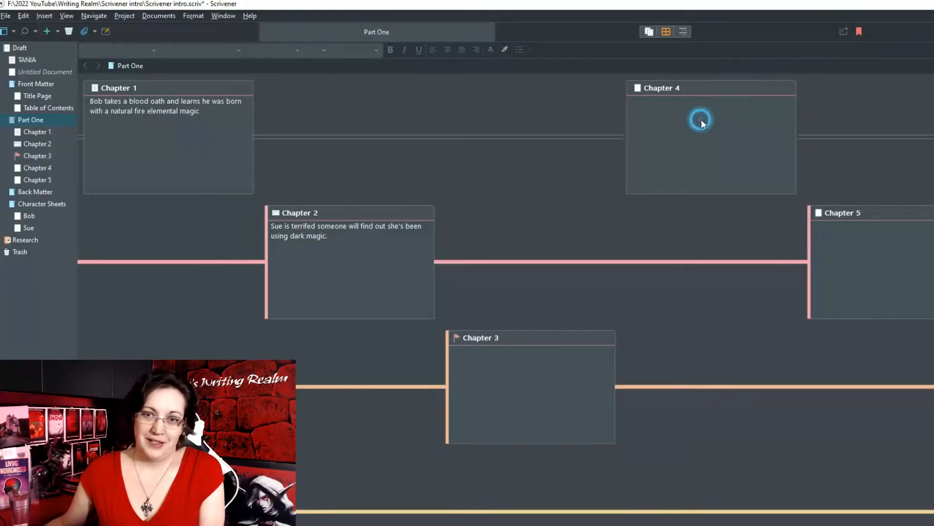
left_click_drag(722, 123, 357, 128)
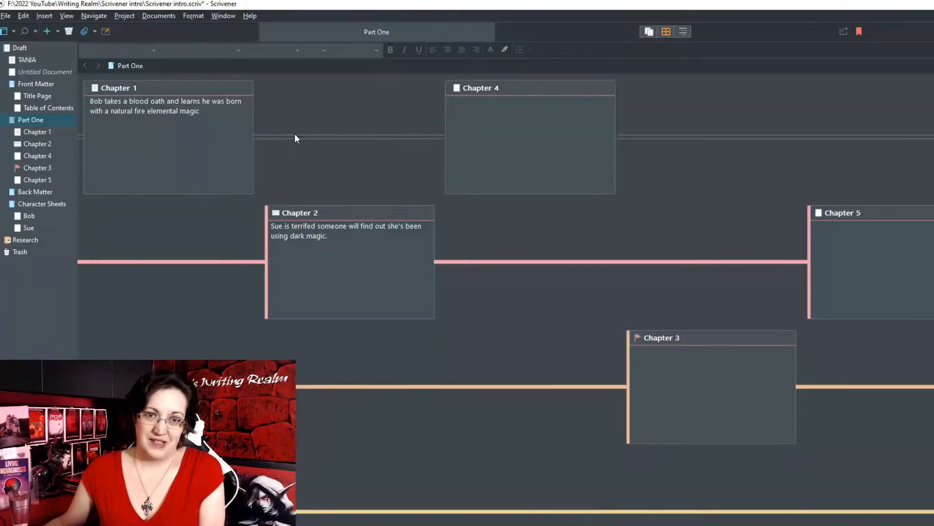
left_click_drag(557, 138, 607, 208)
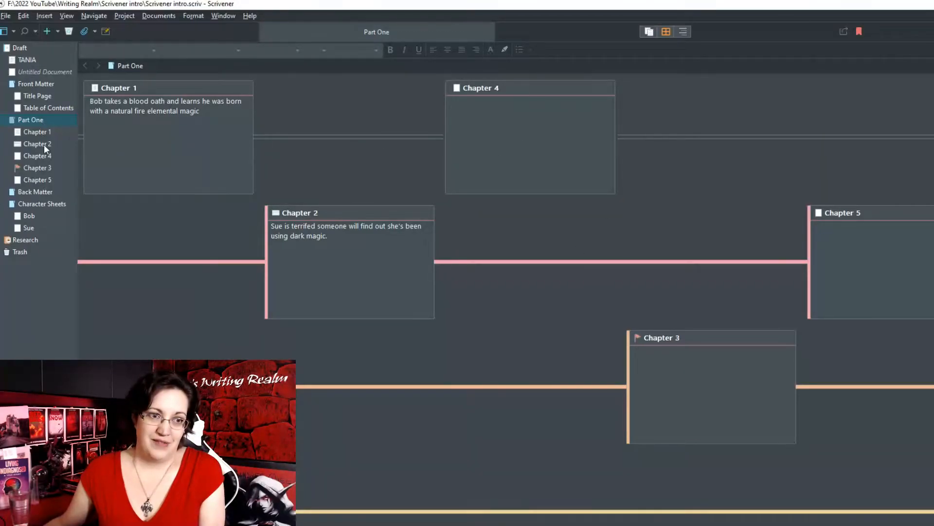
left_click_drag(36, 169, 34, 151)
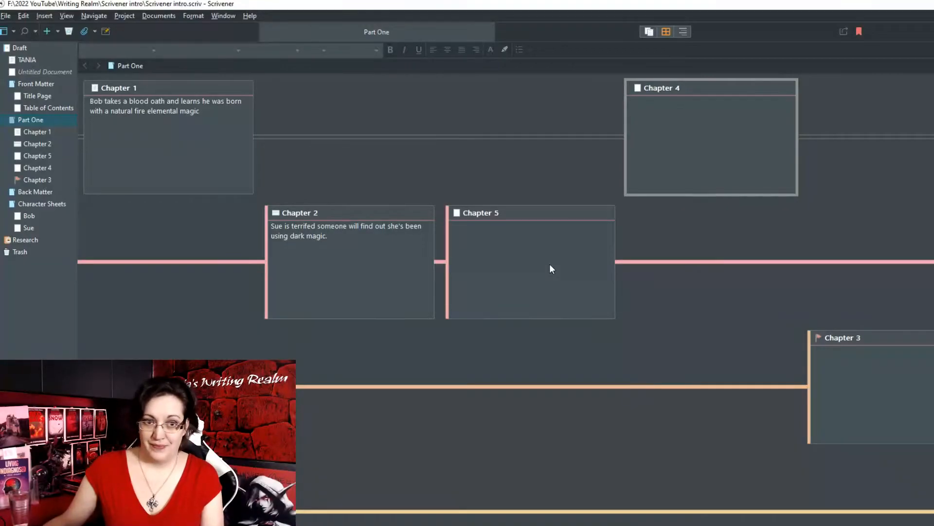
Move the Chapter 5 card to the end on the orange label line and place Chapter 4 back between Chapters 3 and 5.
left_click_drag(549, 252, 918, 369)
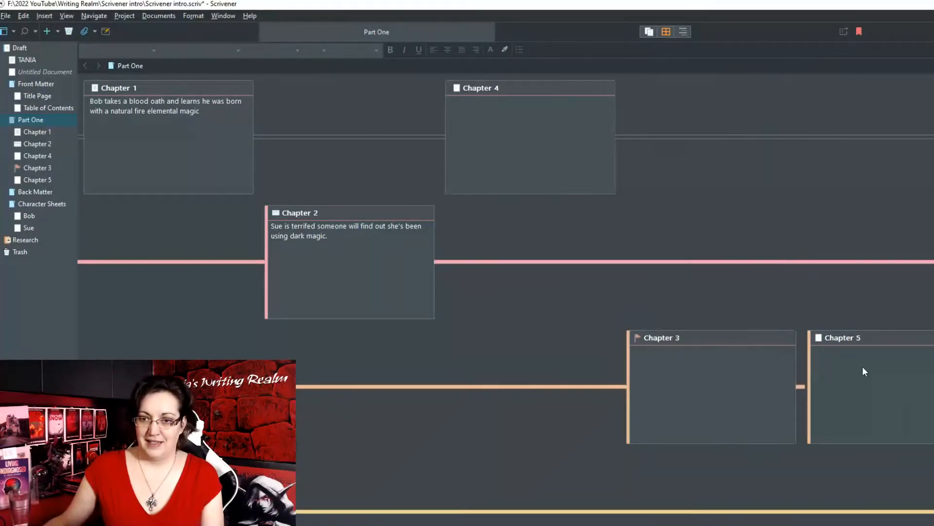
left_click_drag(542, 134, 752, 300)
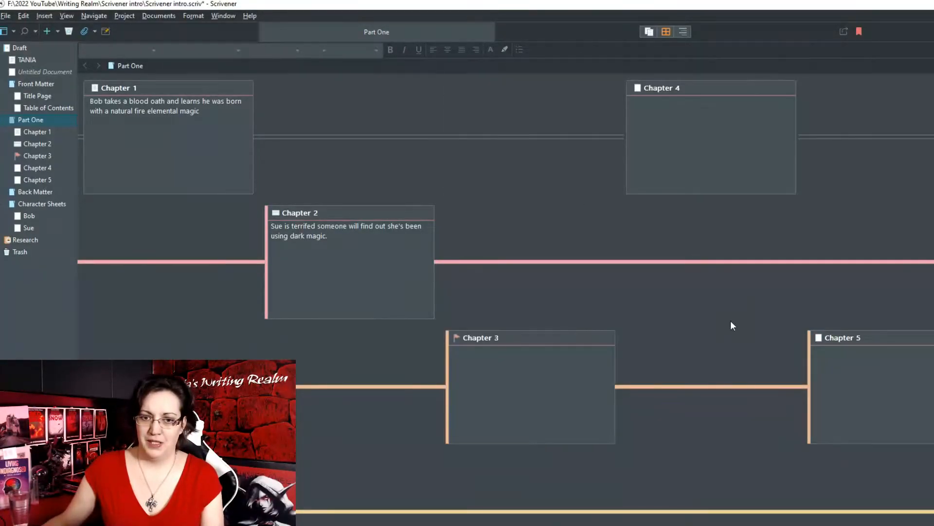
Move the Chapter 5 card from the orange label line to the pink one on the Part One corkboard.
left_click_drag(876, 392, 923, 292)
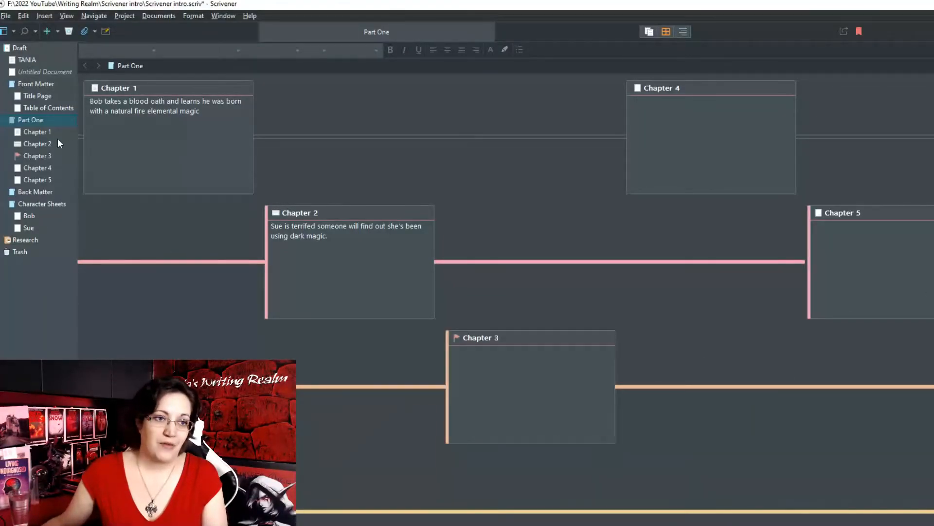
left_click(33, 131)
left_click(30, 122)
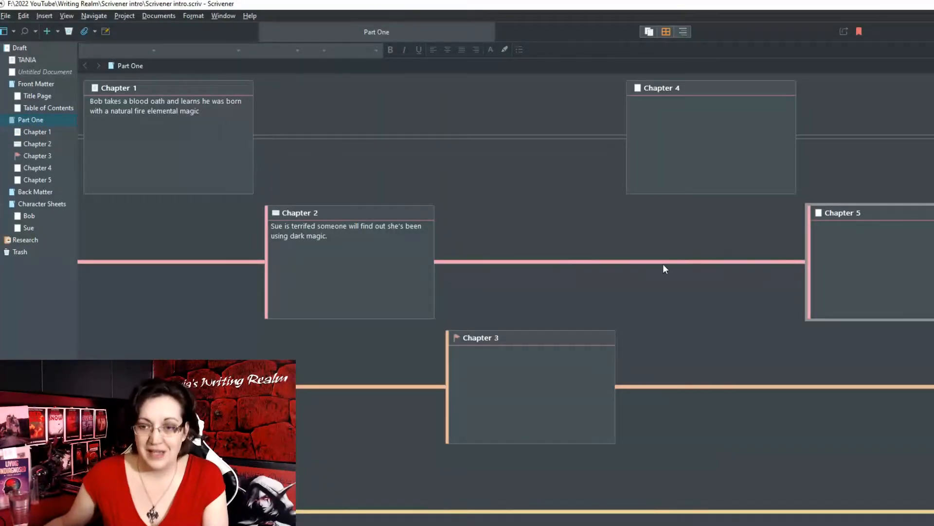
Compare the Part One corkboard's vertical label-line arrangement with the plain grid arrangement.
left_click(932, 523)
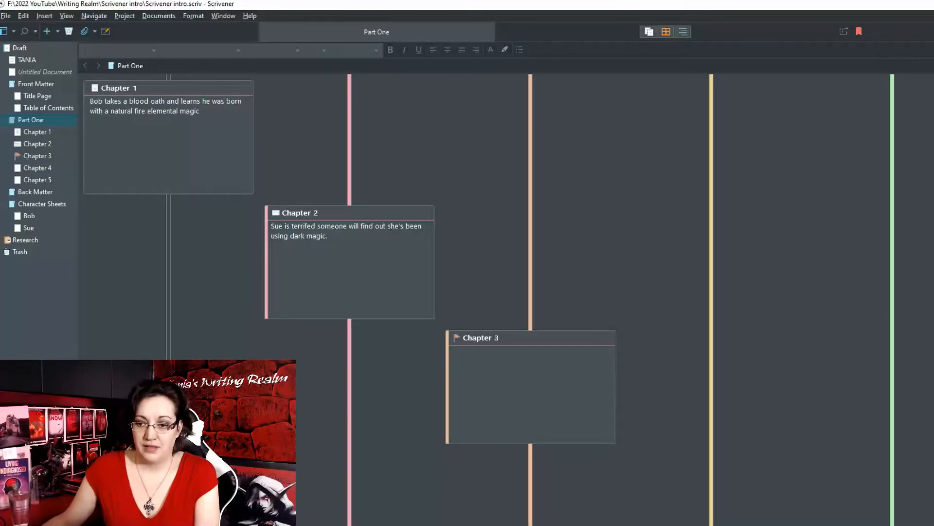
left_click(932, 523)
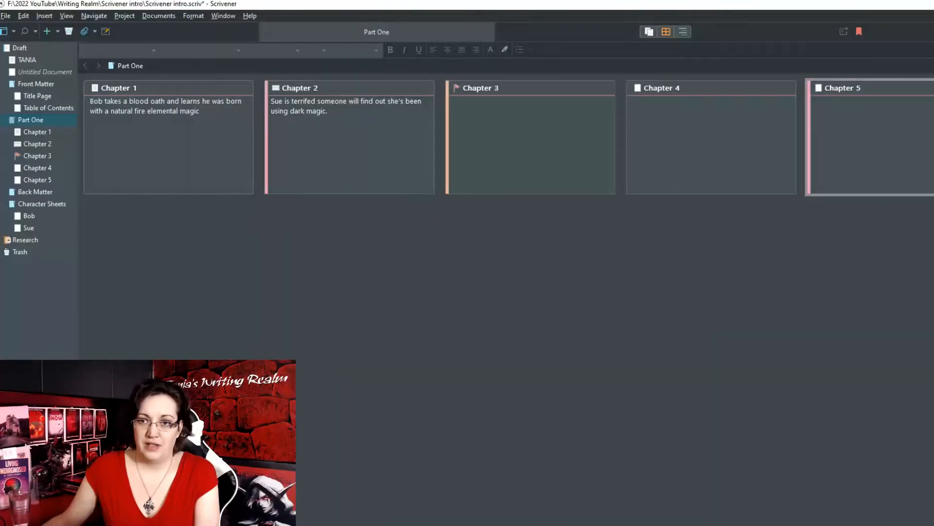
left_click(932, 524)
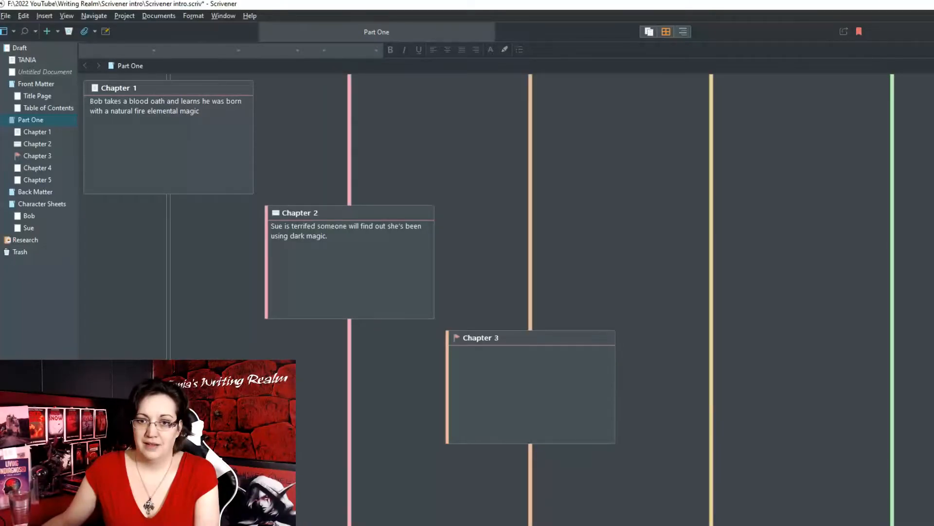
left_click(932, 523)
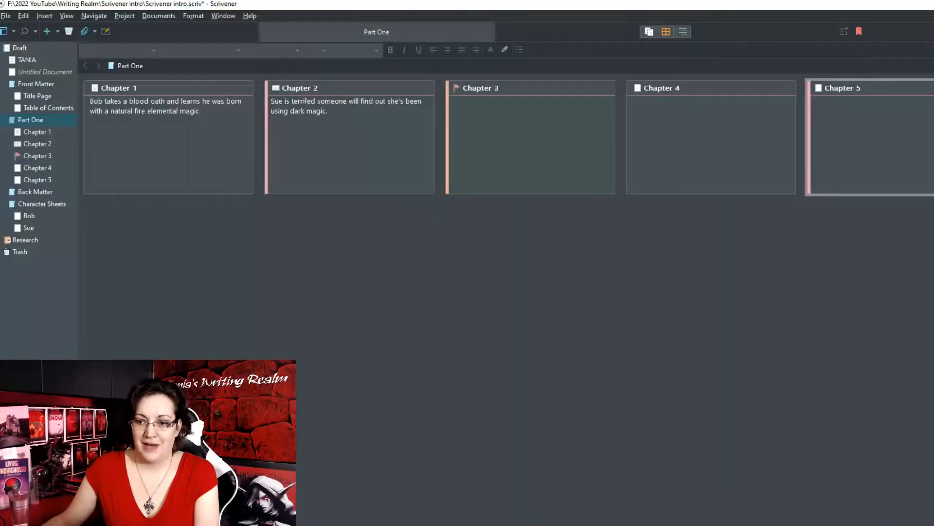
left_click(932, 524)
left_click(932, 523)
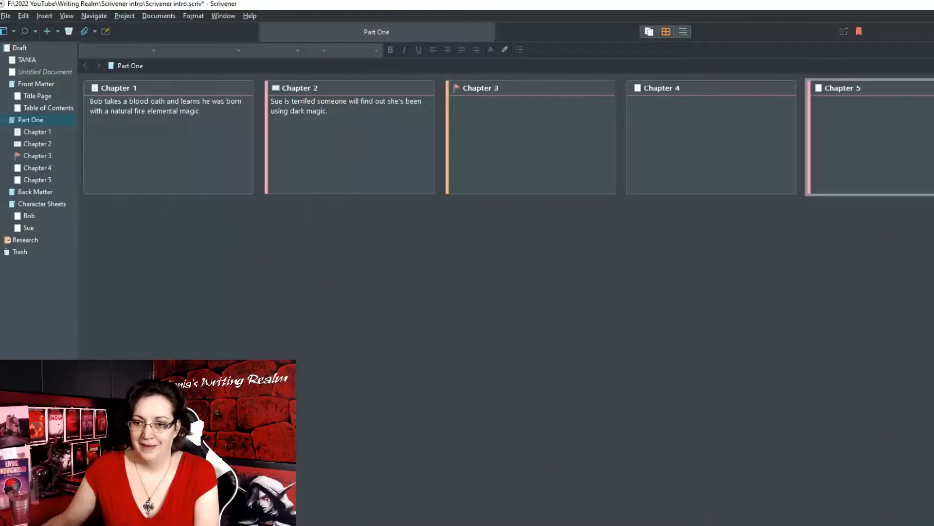
Preview the corkboard cards in the freeform and vertical label-line arrangements and return them to the grid.
left_click(932, 524)
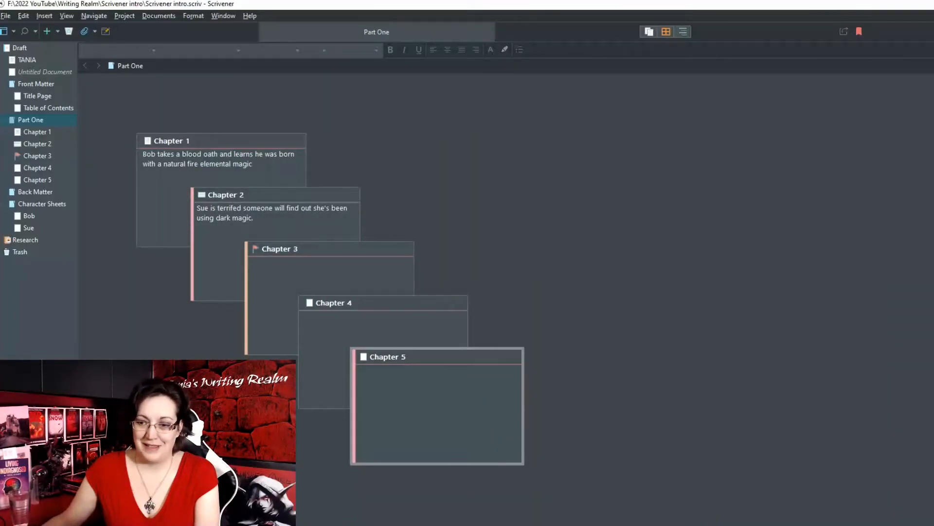
left_click(932, 523)
left_click(932, 524)
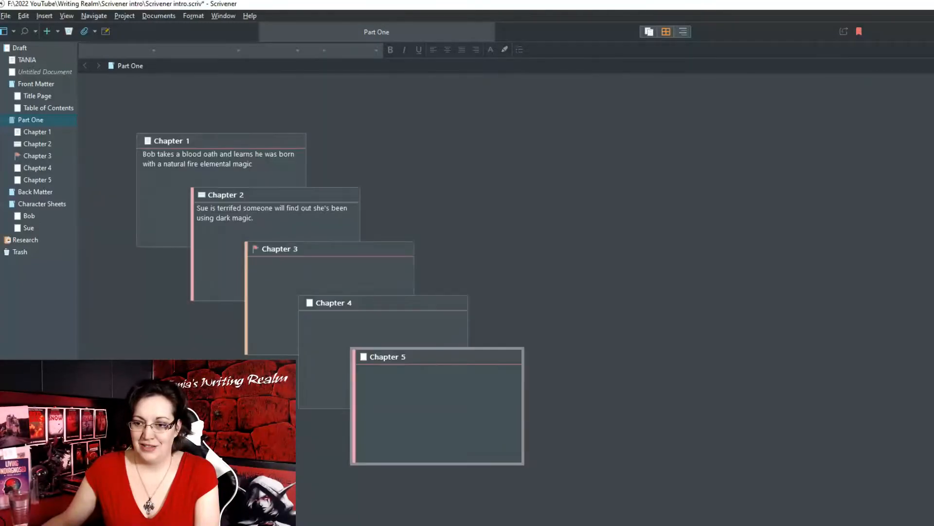
left_click(932, 524)
left_click(932, 523)
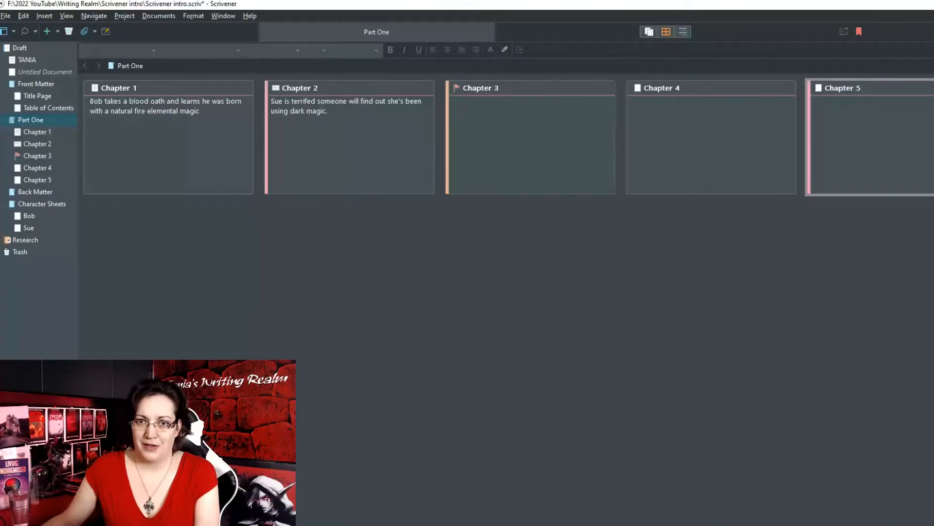
left_click(932, 524)
left_click(932, 524)
left_click(932, 524)
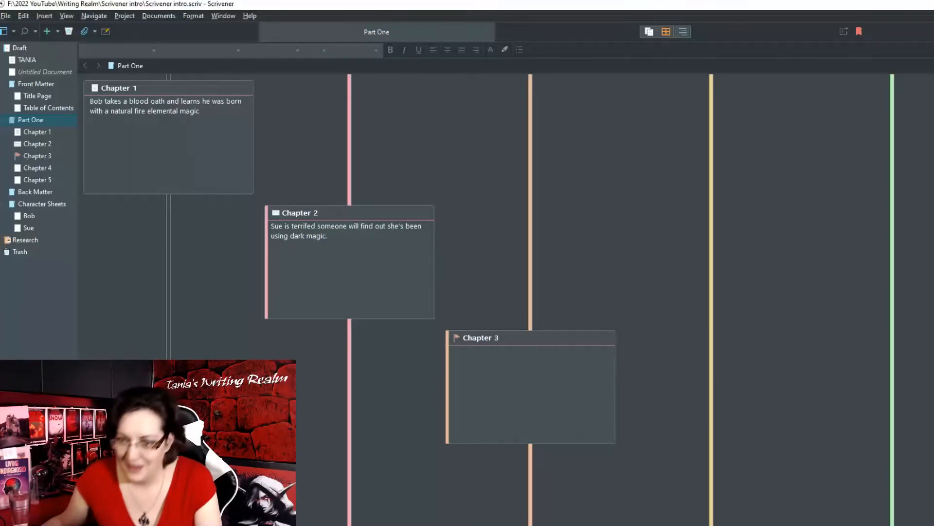
left_click(932, 524)
left_click(782, 386)
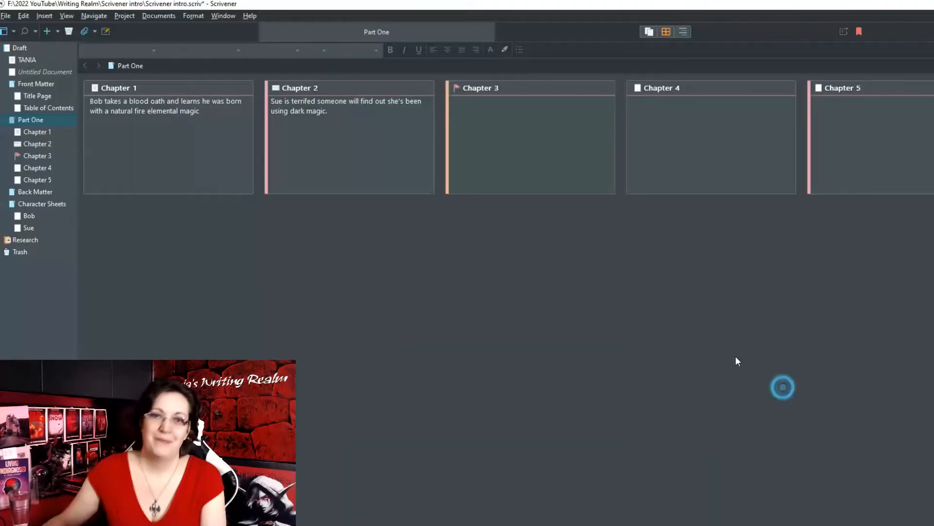
left_click(423, 331)
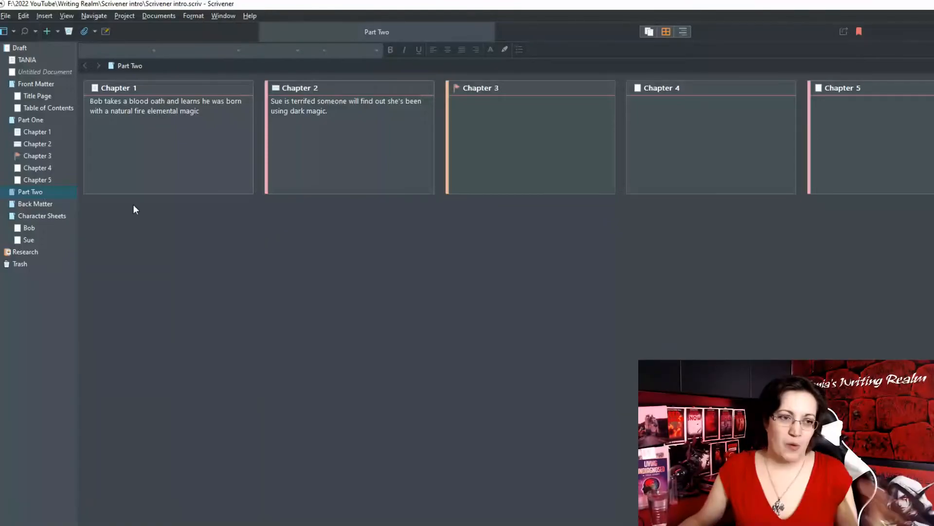
Add a new folder named Location below the Character Sheets folder and its documents.
left_click(39, 216)
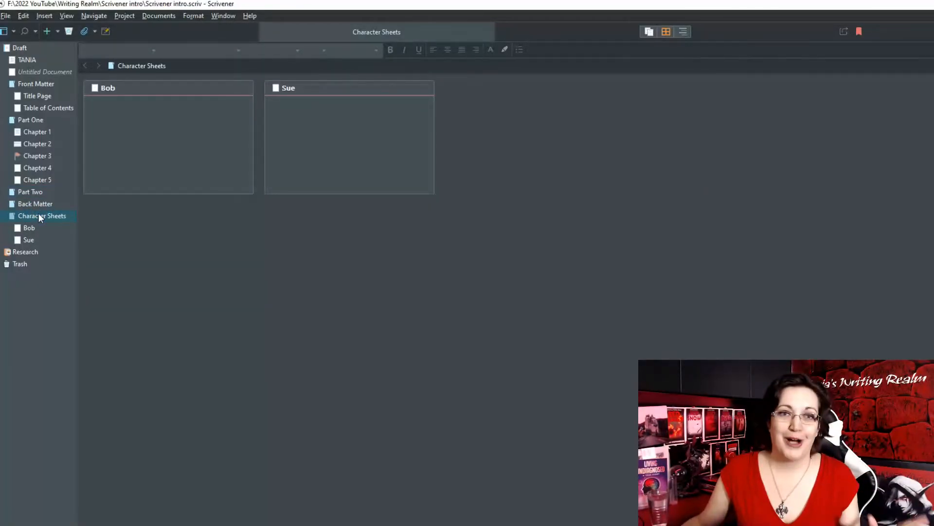
right_click(40, 215)
mouse_move(69, 219)
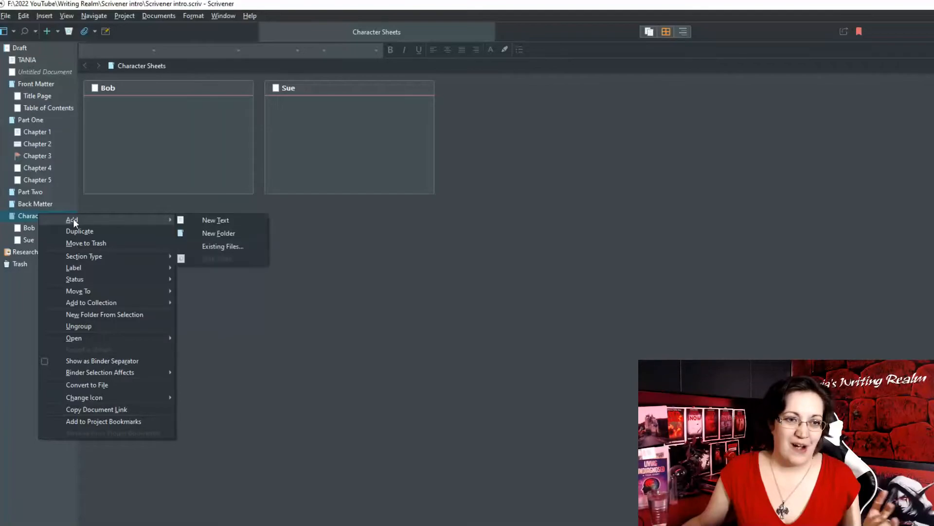
left_click(226, 231)
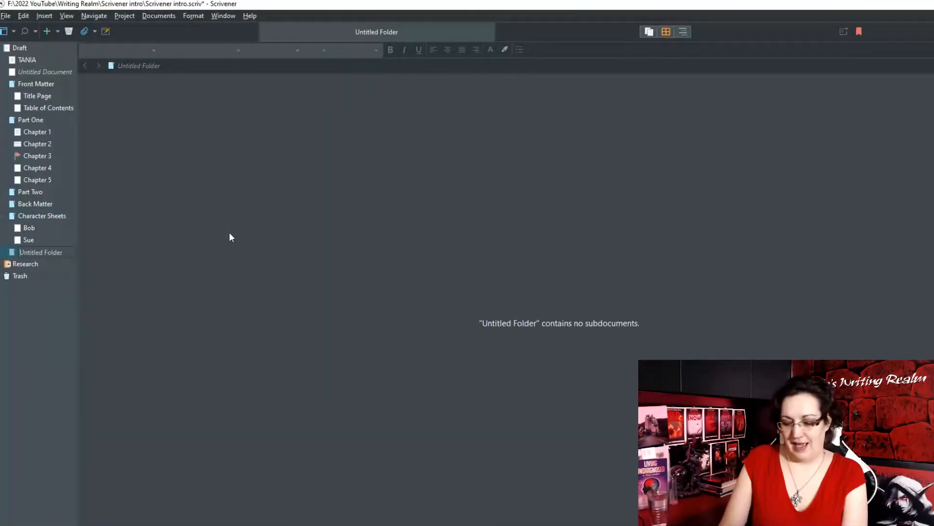
type("Location")
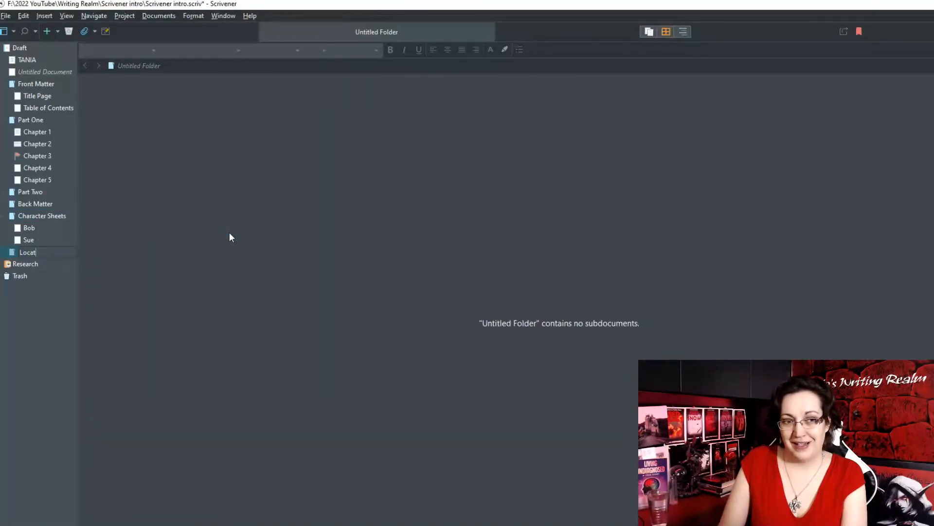
key("Return")
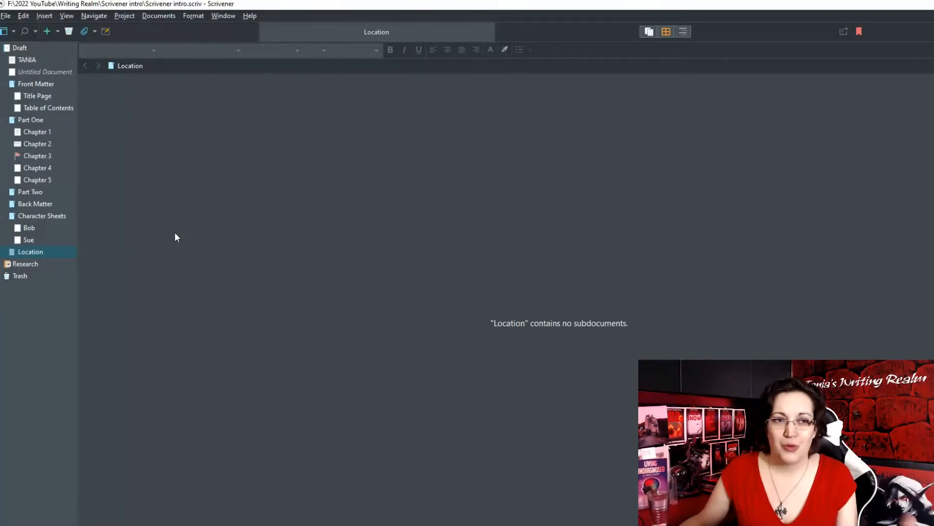
Add another new folder named Species directly below the Location folder.
right_click(45, 249)
mouse_move(86, 256)
left_click(228, 270)
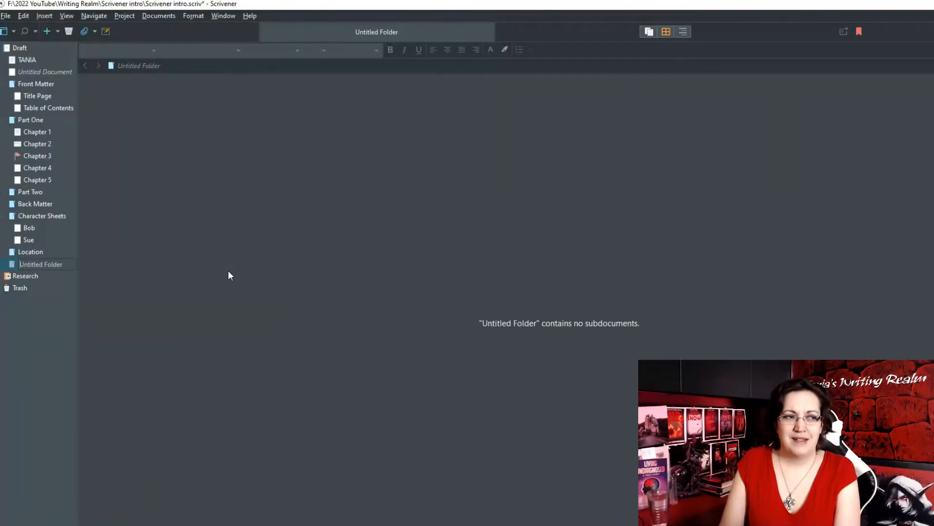
type("Species")
key("Return")
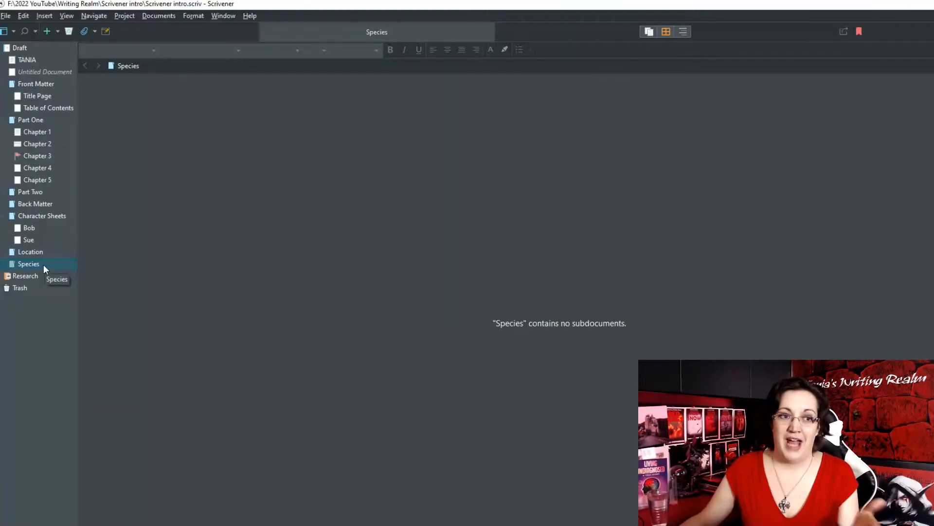
Add a new text document named High Elves inside the Species folder.
right_click(42, 264)
mouse_move(77, 270)
left_click(221, 277)
type("el")
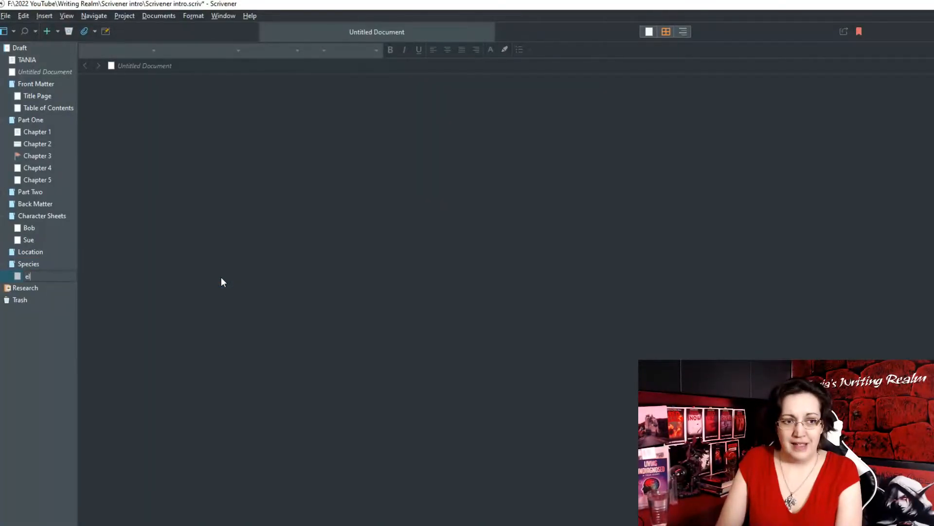
key("BackSpace")
type("High Elves")
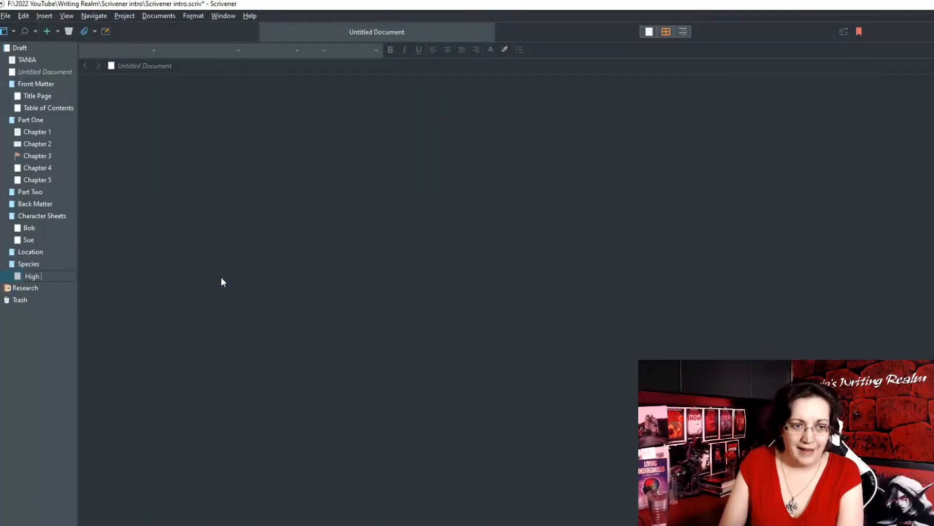
key("Return")
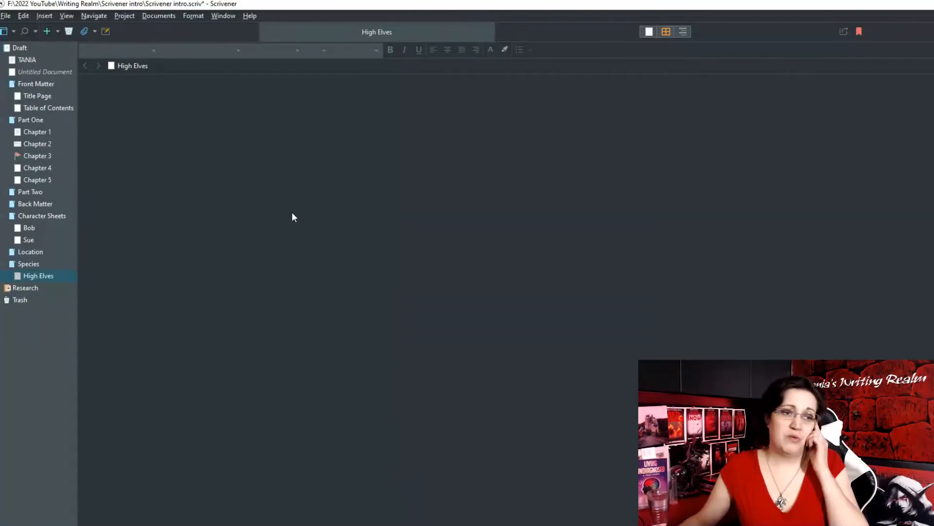